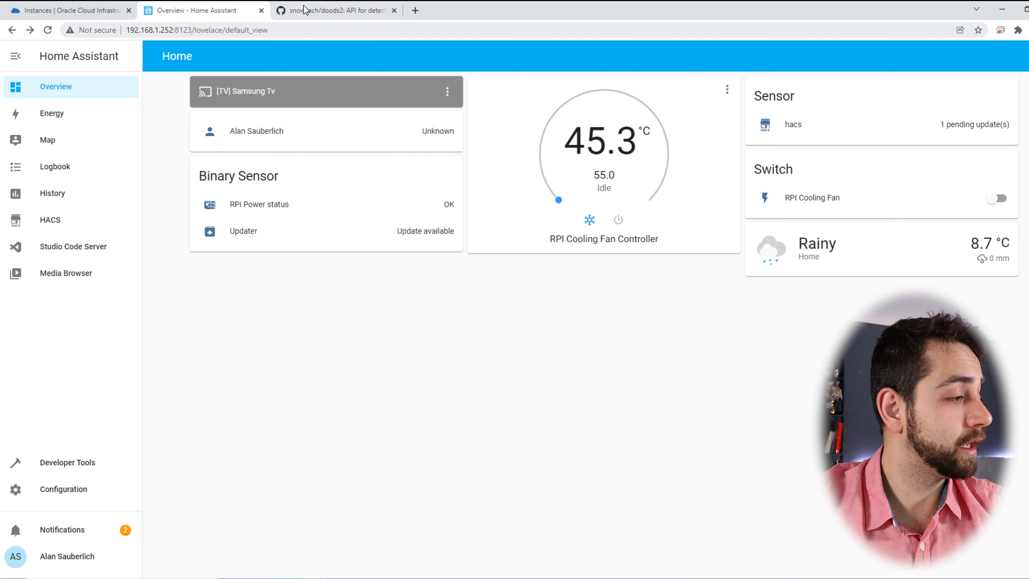
- Examine the entities of the Front Garage Reolink camera integration in Home Assistant, then return to the overview dashboard
click(67, 489)
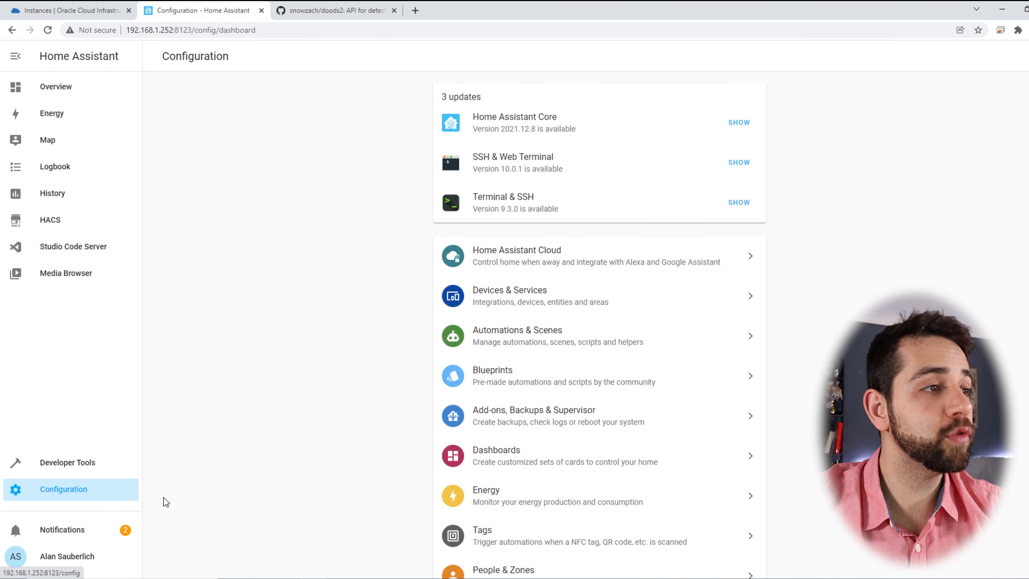
click(580, 296)
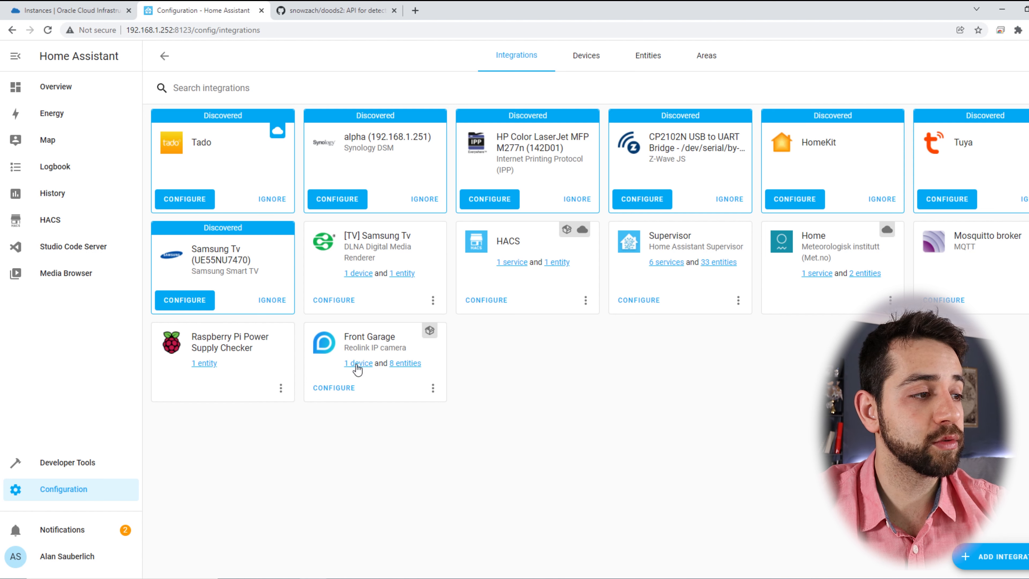
click(415, 363)
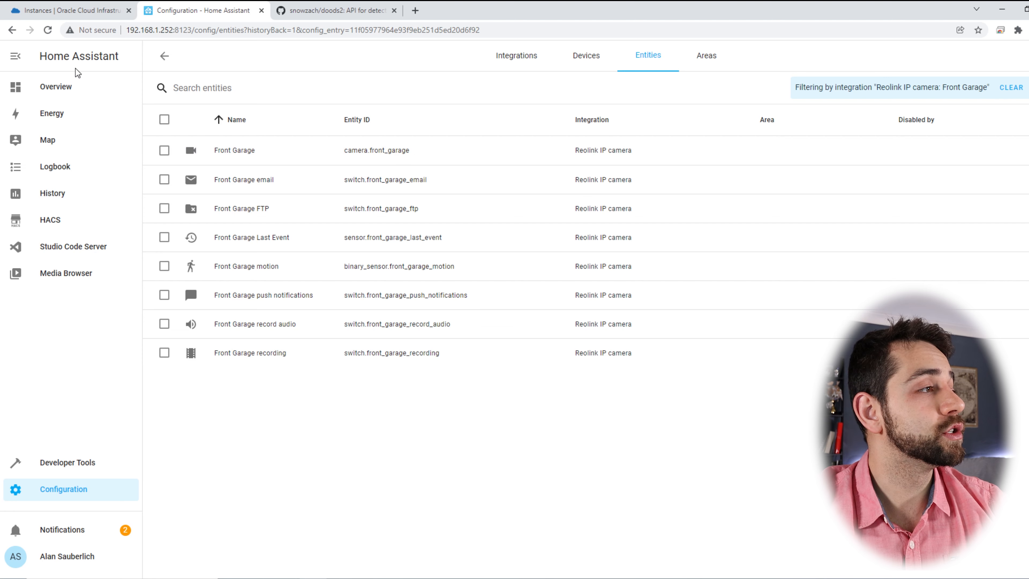
click(83, 86)
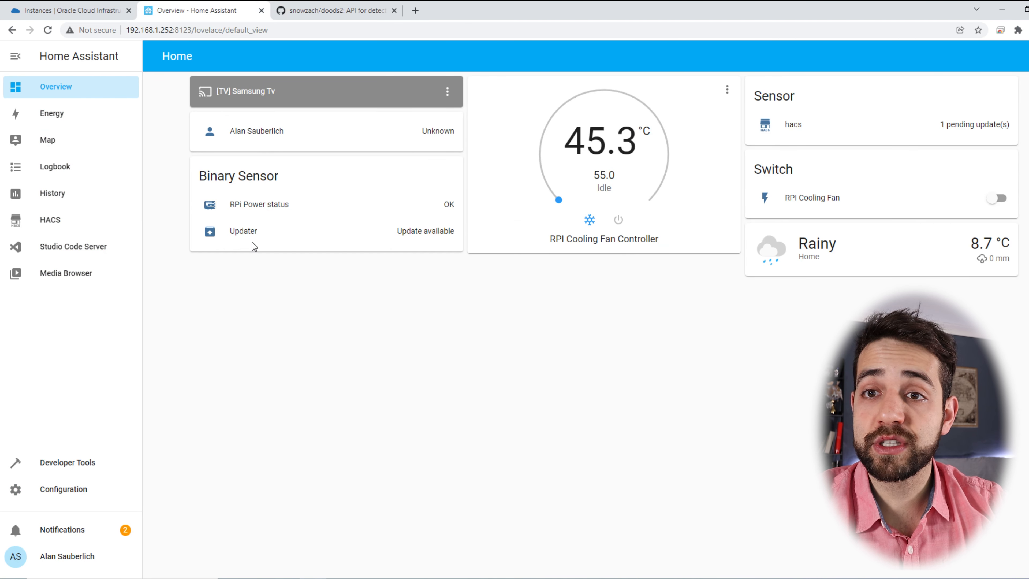
- Read the snowzach/doods2 GitHub README as far as the Quickstart in Docker section
click(335, 10)
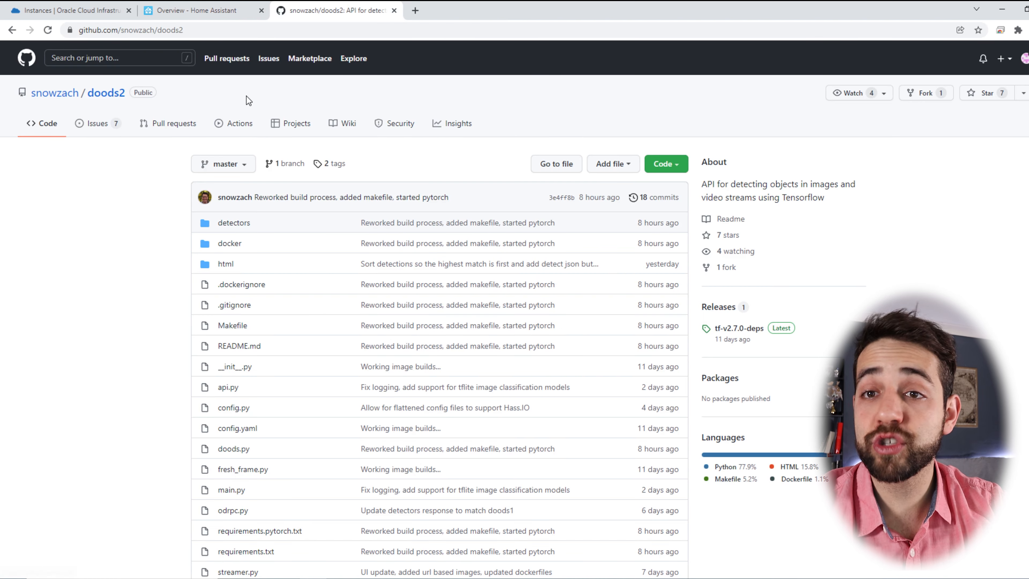
scroll(247, 97, down, 3)
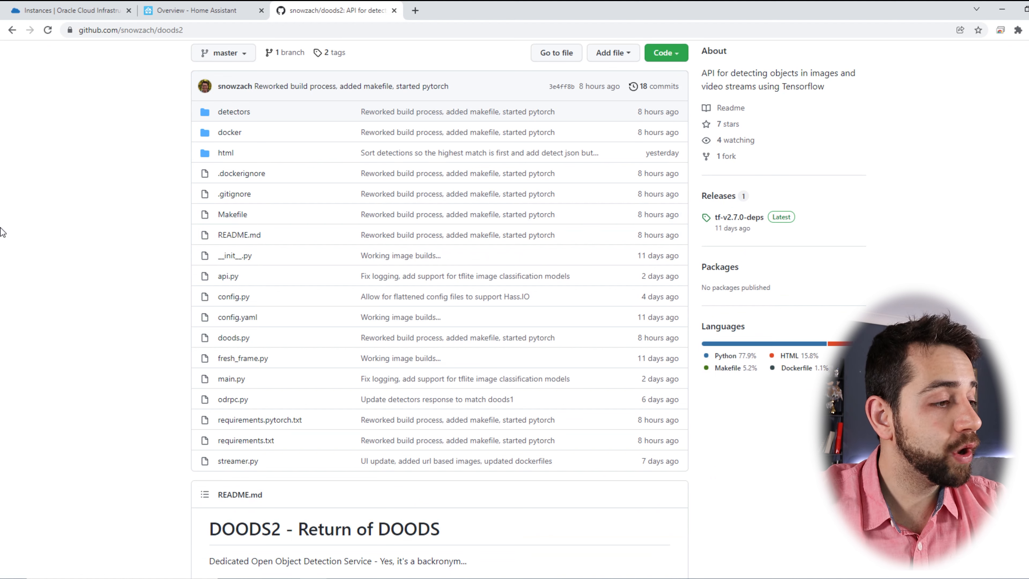
scroll(68, 294, down, 13)
drag(269, 262, 462, 267)
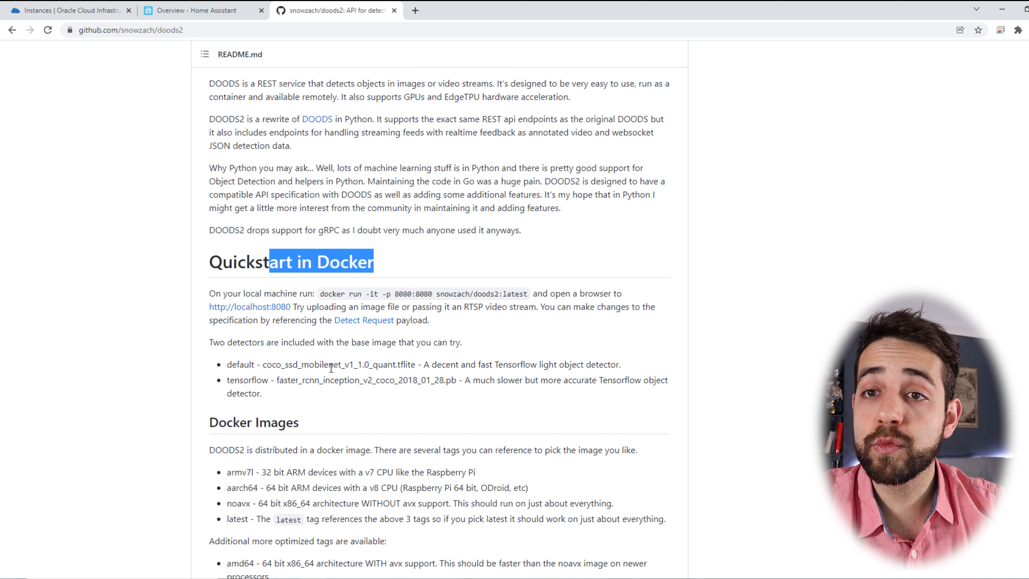
- Examine the DOODS 2 instance in Oracle Cloud, including its shape configuration, metrics and instance access username
key(ctrl+1)
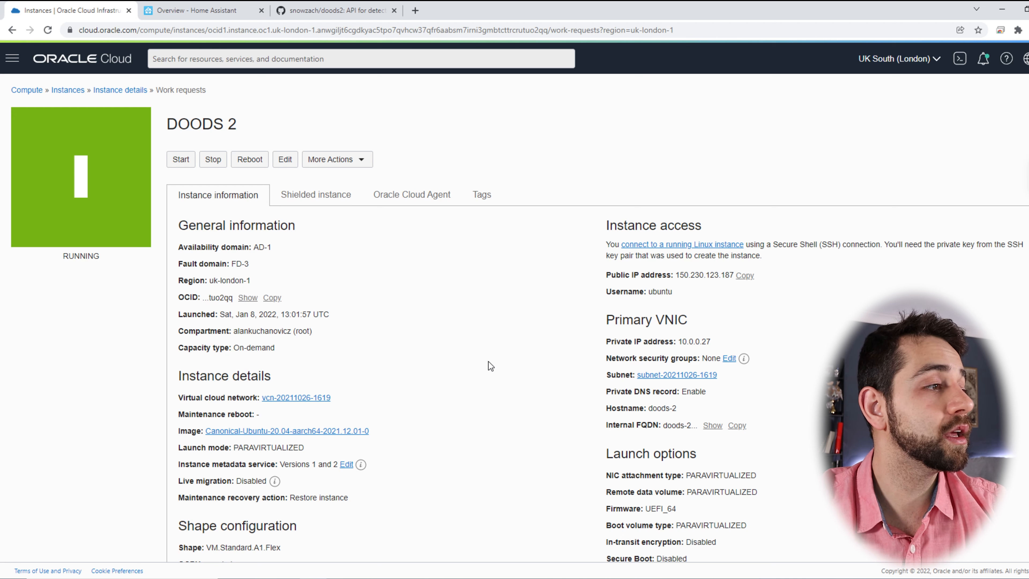
scroll(309, 309, down, 6)
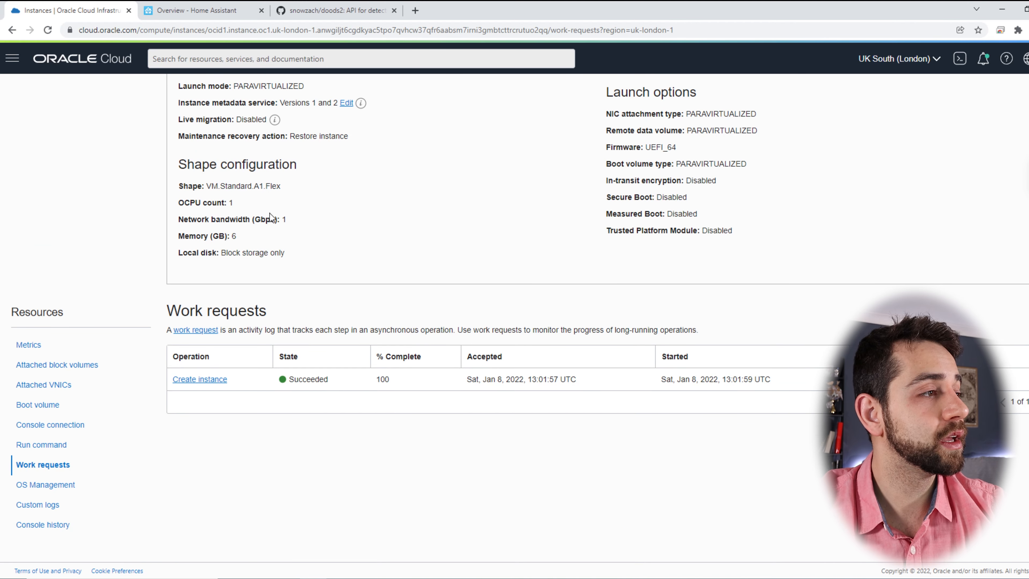
drag(217, 203, 312, 225)
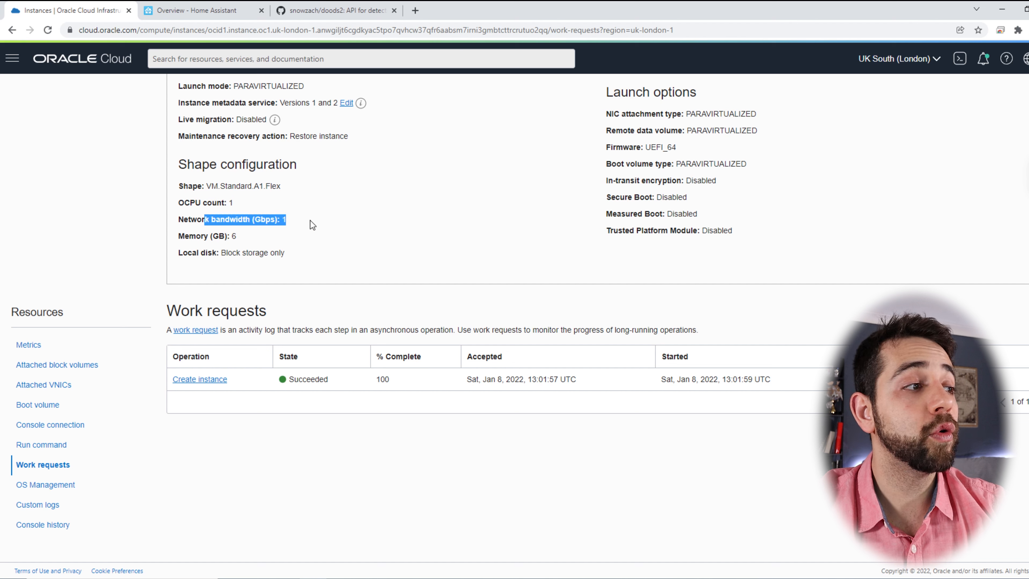
drag(187, 252, 178, 252)
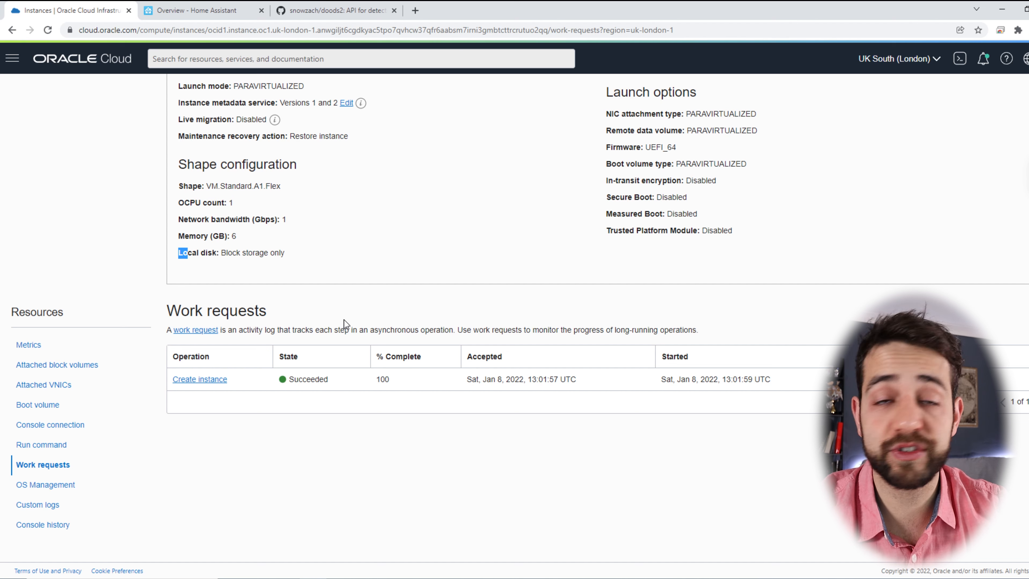
click(26, 344)
scroll(564, 517, down, 4)
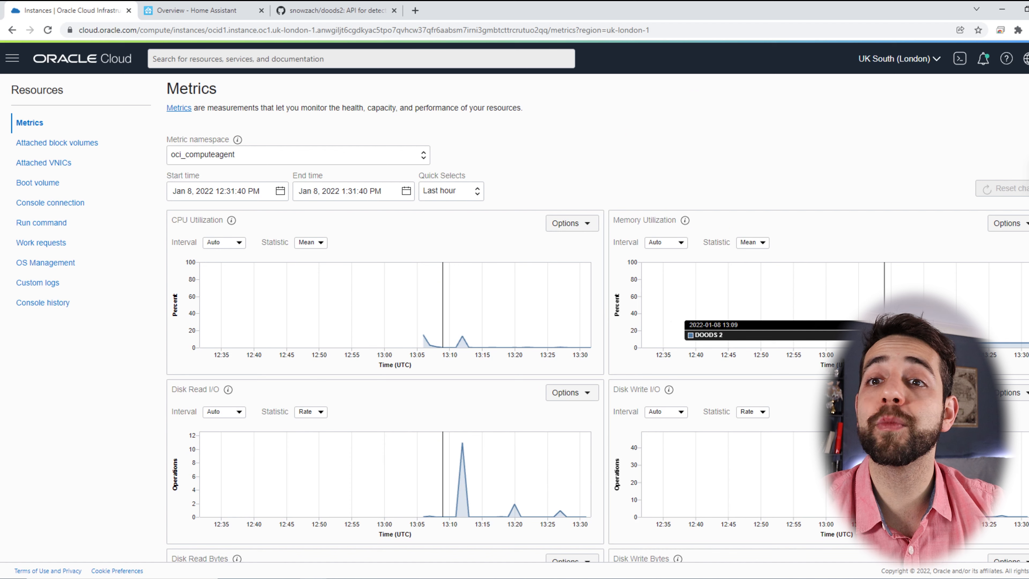
scroll(514, 316, up, 10)
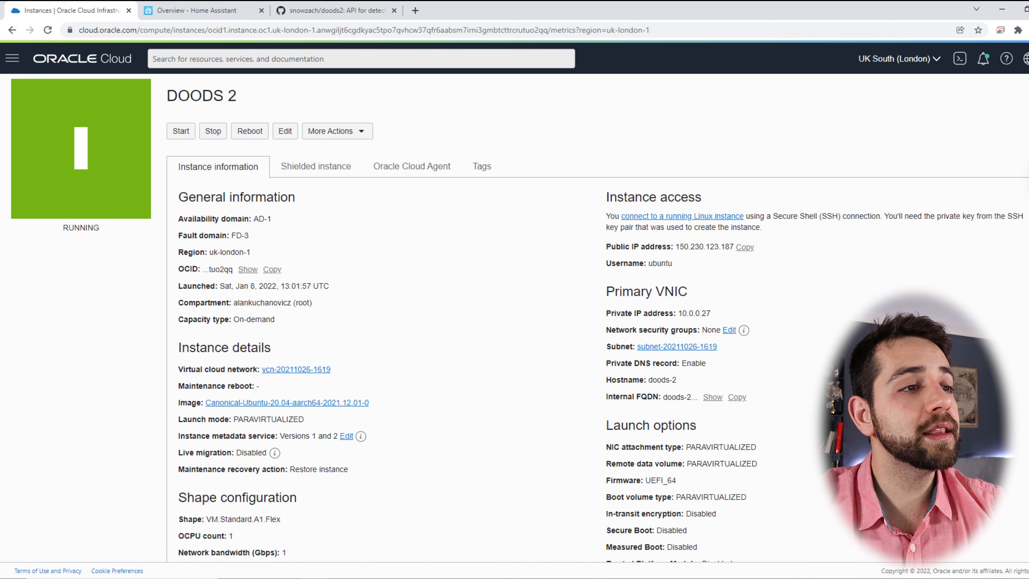
drag(632, 263, 670, 263)
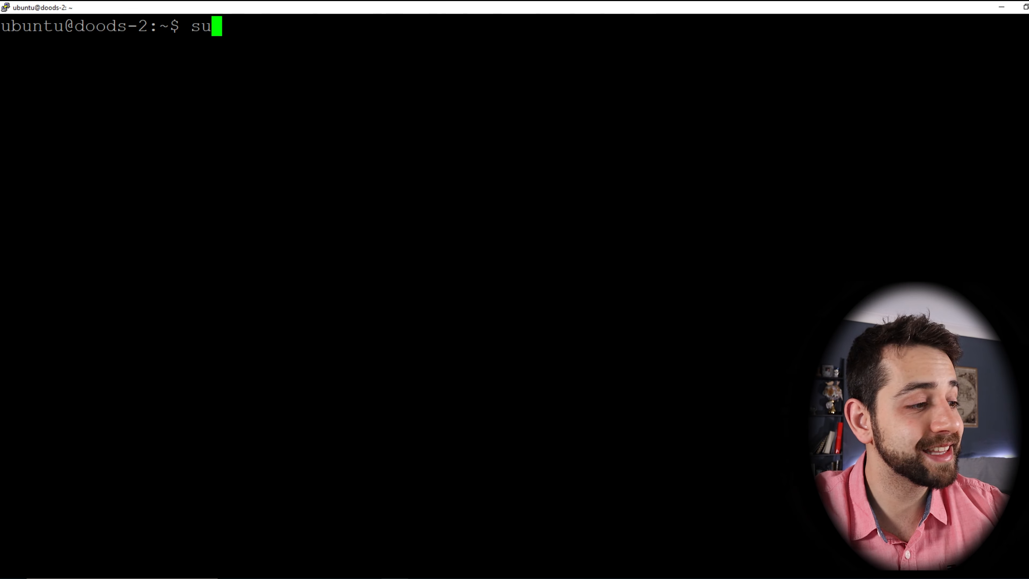
- In the server's SSH terminal, update and upgrade the packages with sudo apt-get update && sudo apt-get upgrade
key(BackSpace)
key(BackSpace)
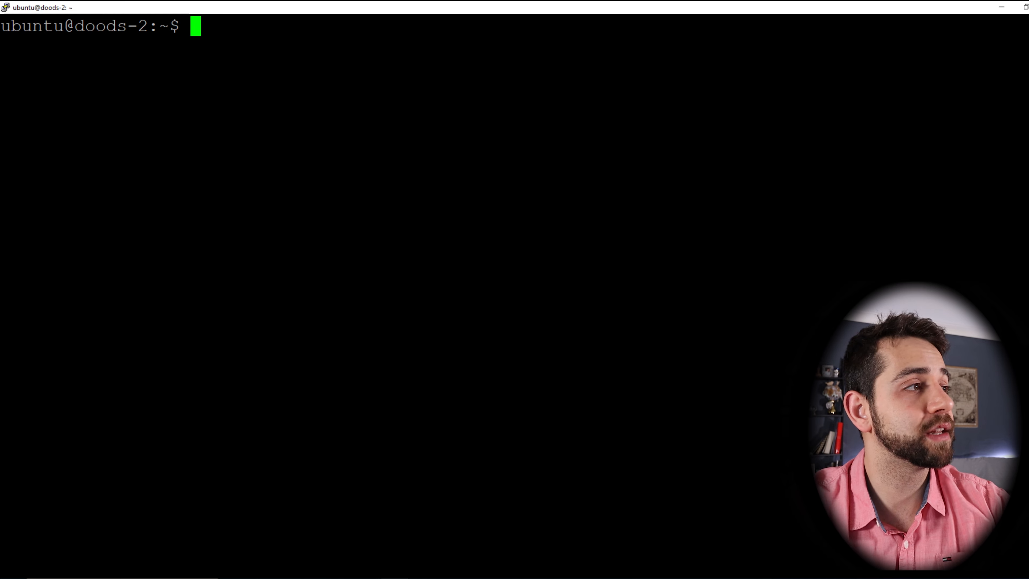
text(sudo apt-get update && sudo apt-get upgrade)
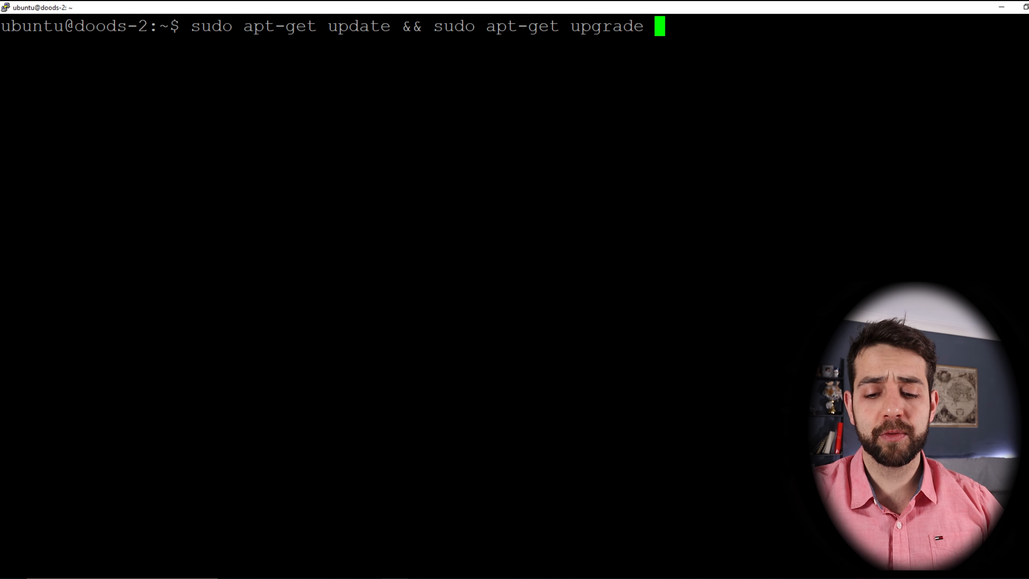
key(Return)
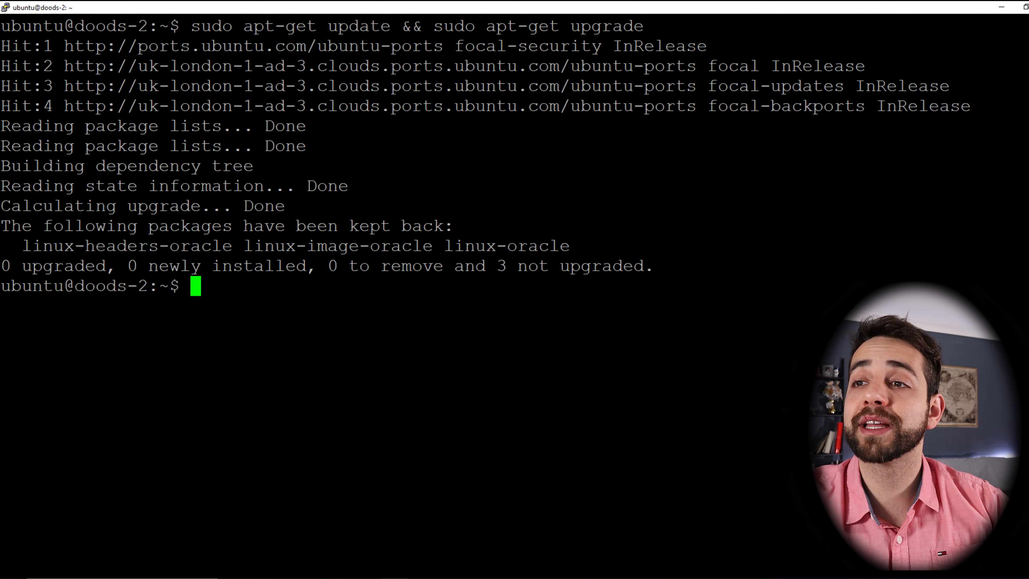
key(alt+Tab)
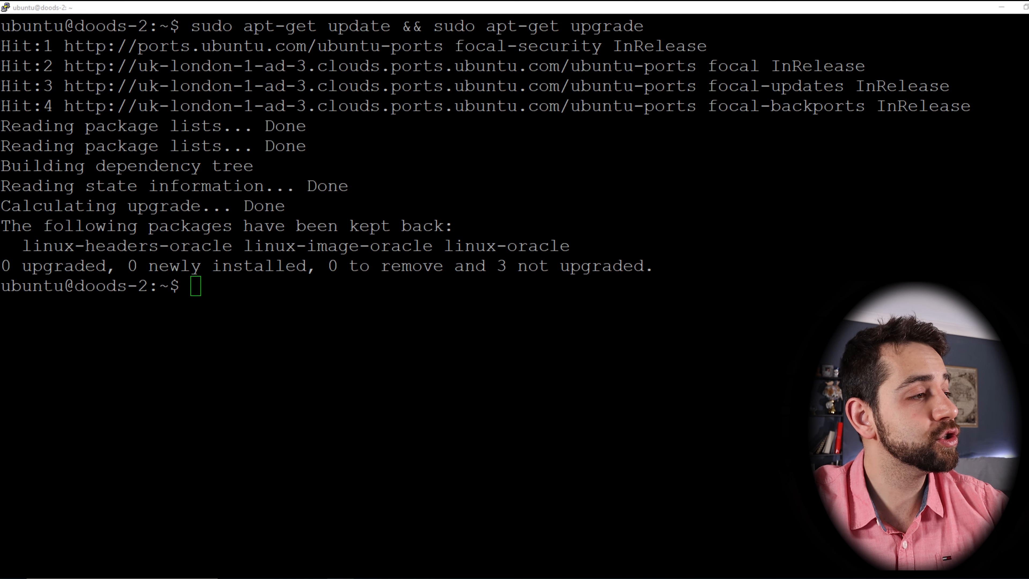
right_click(196, 286)
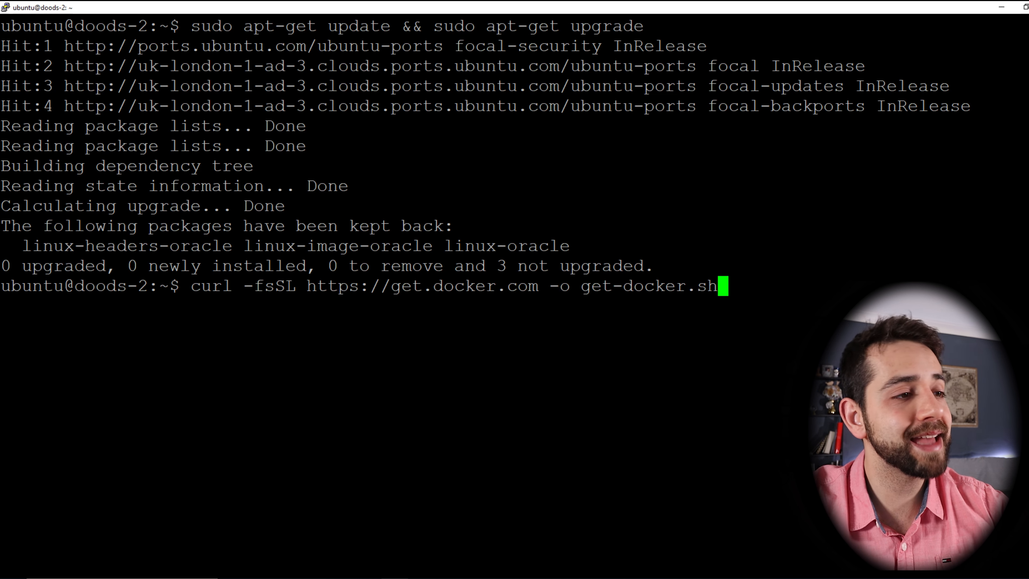
key(Return)
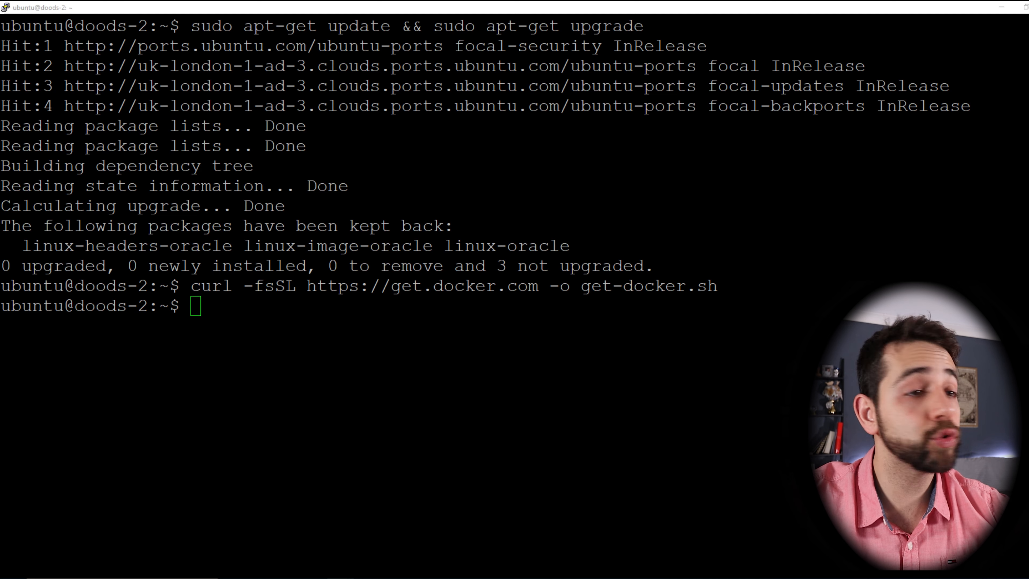
text(sudo sh get-docker.sh)
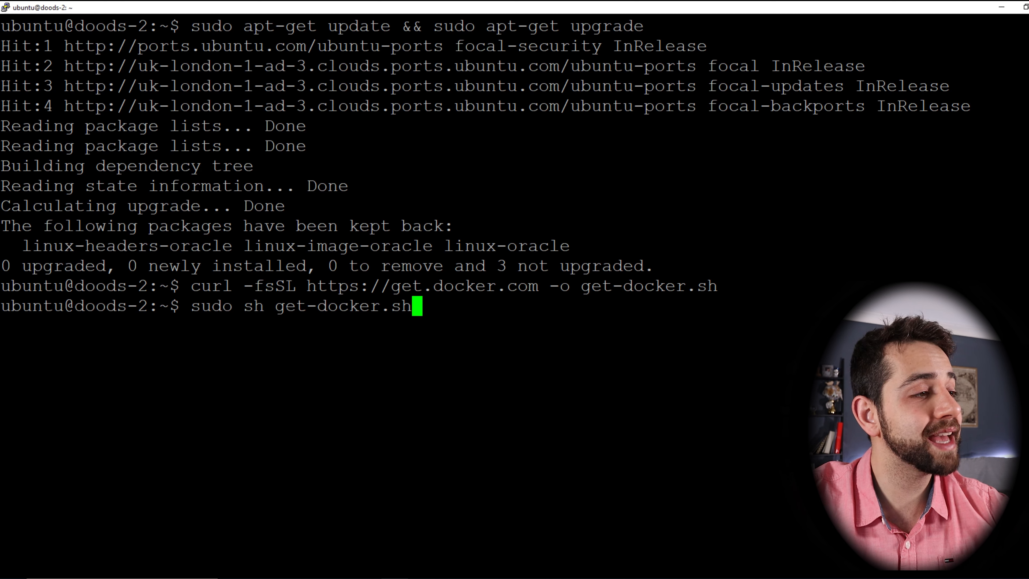
key(Return)
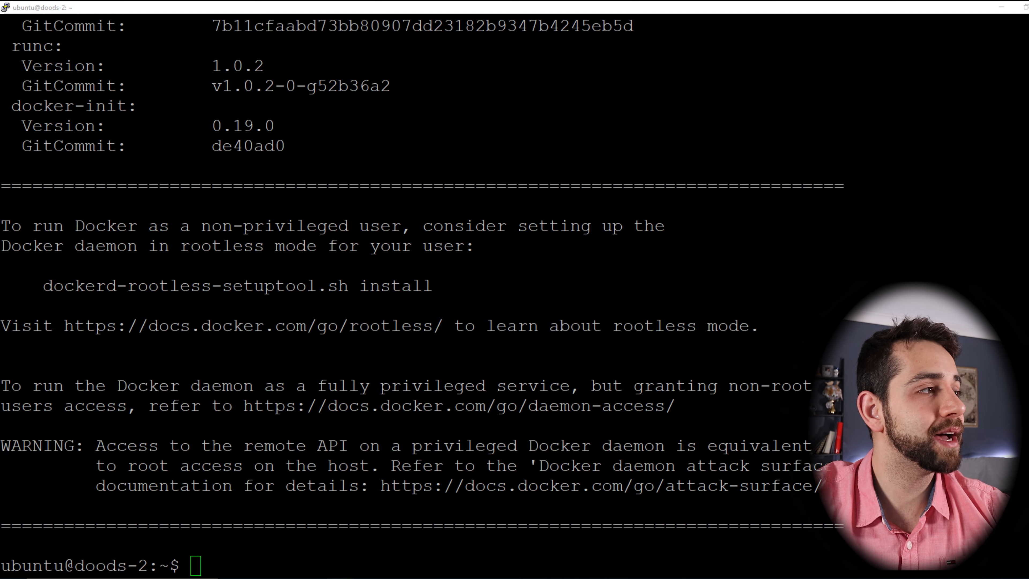
scroll(515, 289, up, 9)
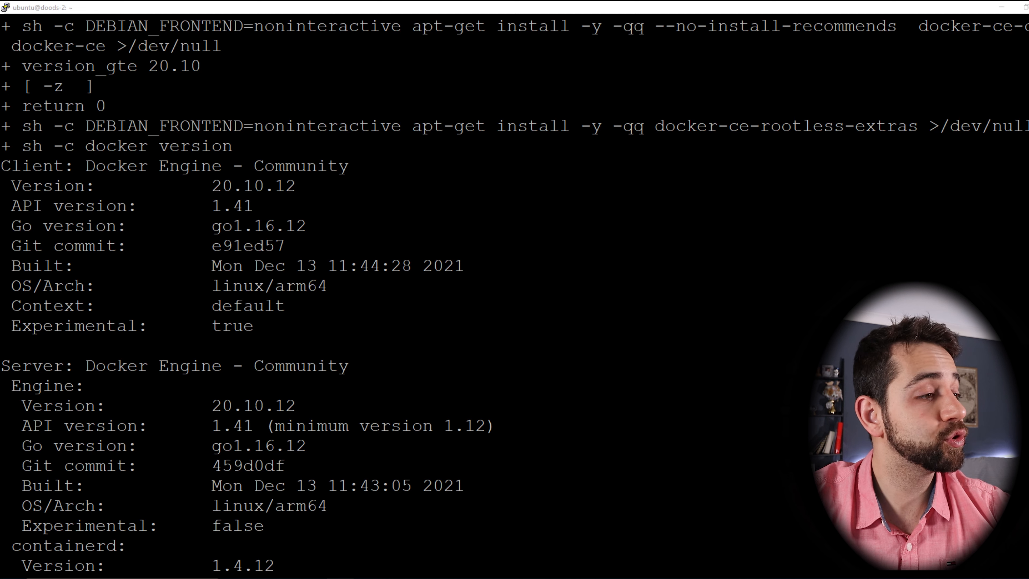
scroll(514, 289, down, 9)
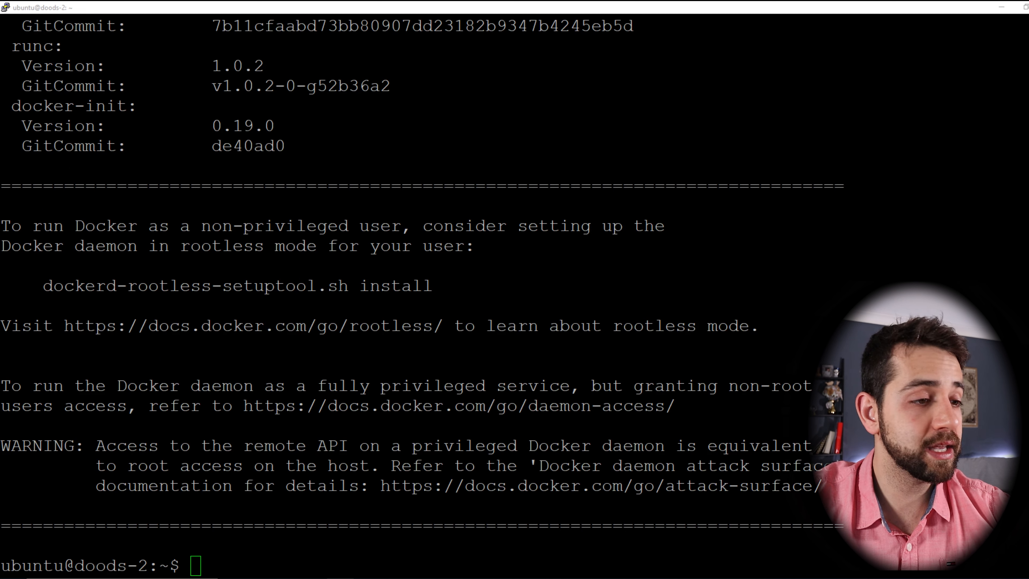
- Add the ubuntu user to the docker group with sudo usermod -aG docker ubuntu
text(sudo usermod -aG docker)
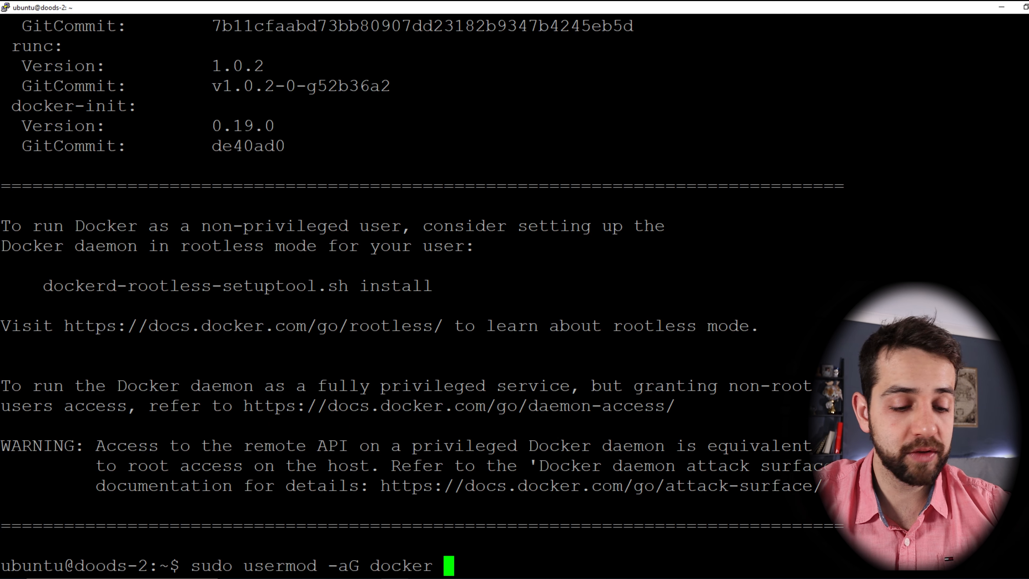
text( ubuntu)
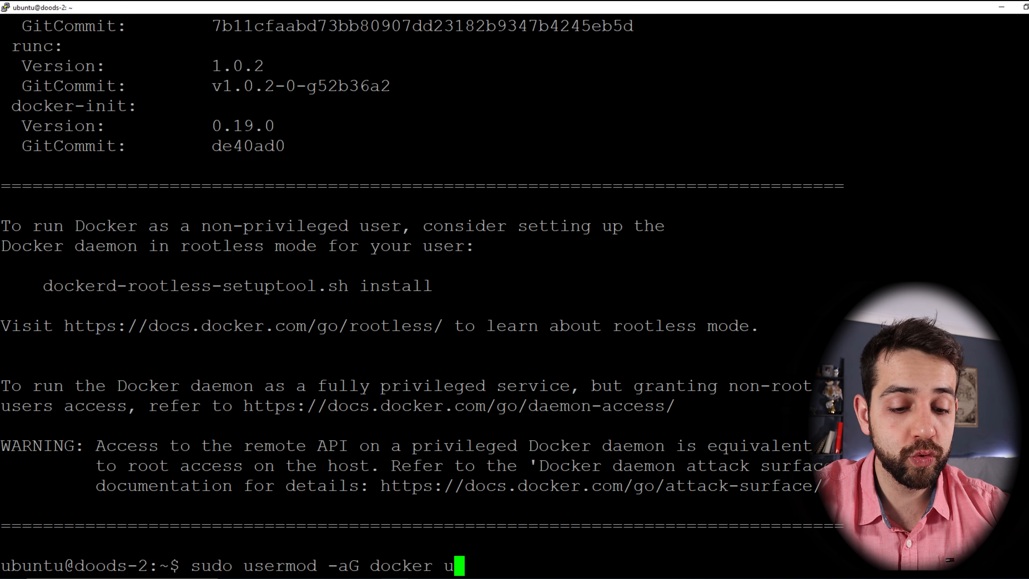
key(Return)
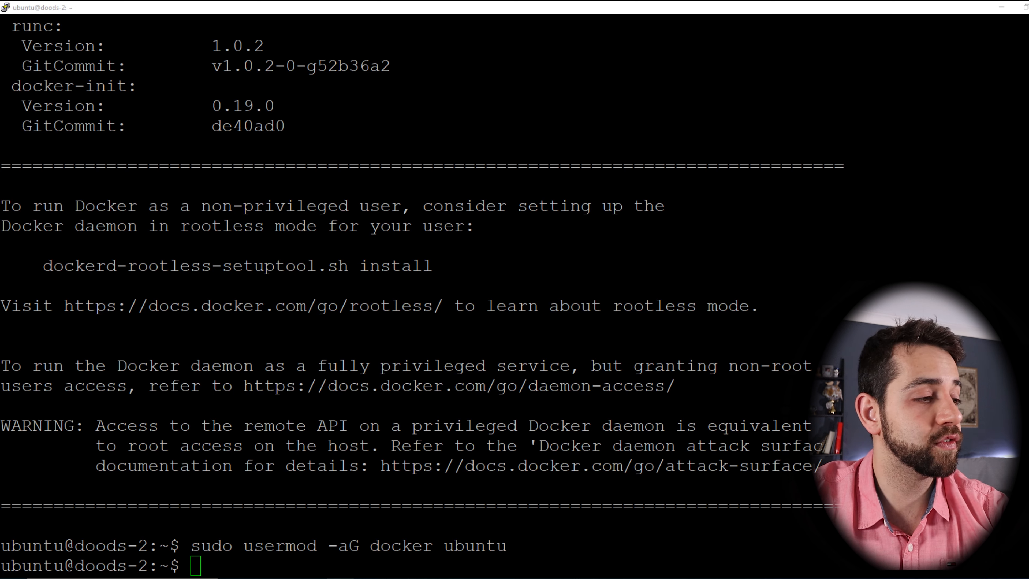
- Create a Docker volume named portainer with sudo docker volume create
key(alt+Tab)
text(sudo docker volume create portainer)
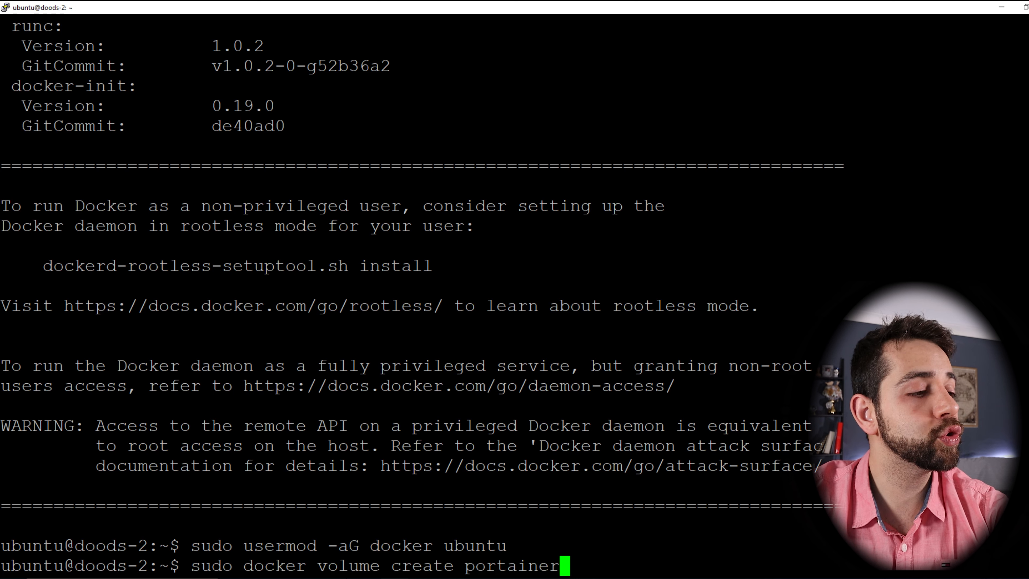
key(Return)
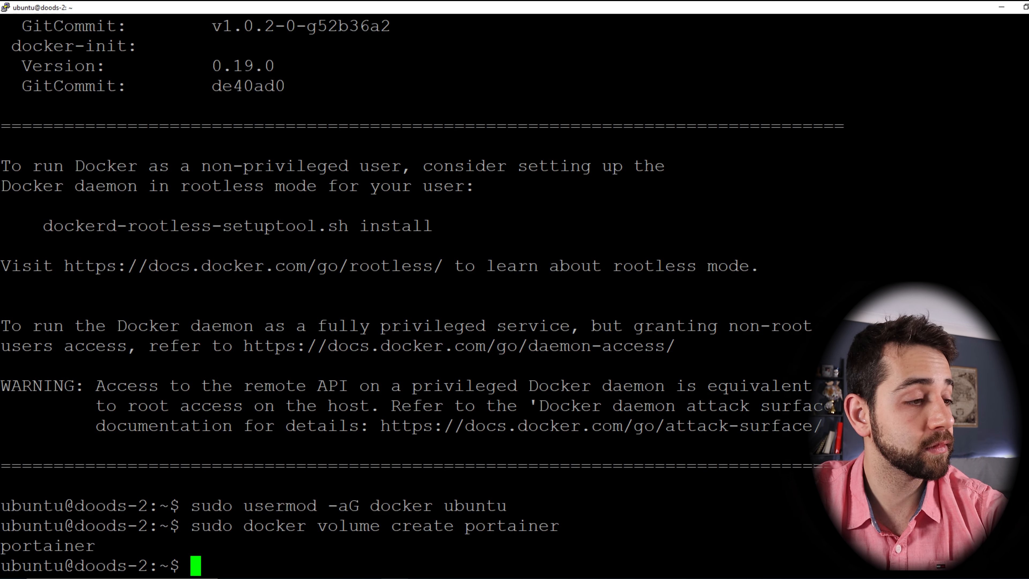
- Run portainer/portainer-ce:latest detached as portainer, with port 9000:9000, restart always, the Docker socket mounted and the portainer volume at /data
key(alt+Tab)
key(alt+Tab)
text(sudo  docker run -d -p 9000:9000 --name portainer --restart always -v /var/run/docker.sock:/var/run/docker.sock -v portainer:/data portainer/portainer-ce:latest -H unix:///var/run/docker.sock)
key(Return)
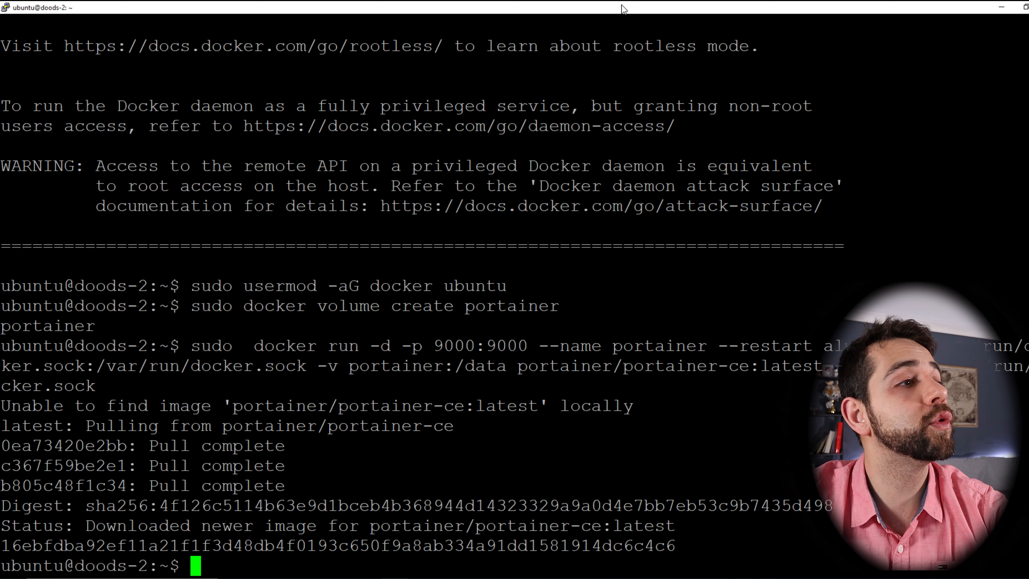
- Switch to the doods2 GitHub page and examine the README's docker run command, Docker image tags and REST API sections
click(1001, 7)
click(332, 11)
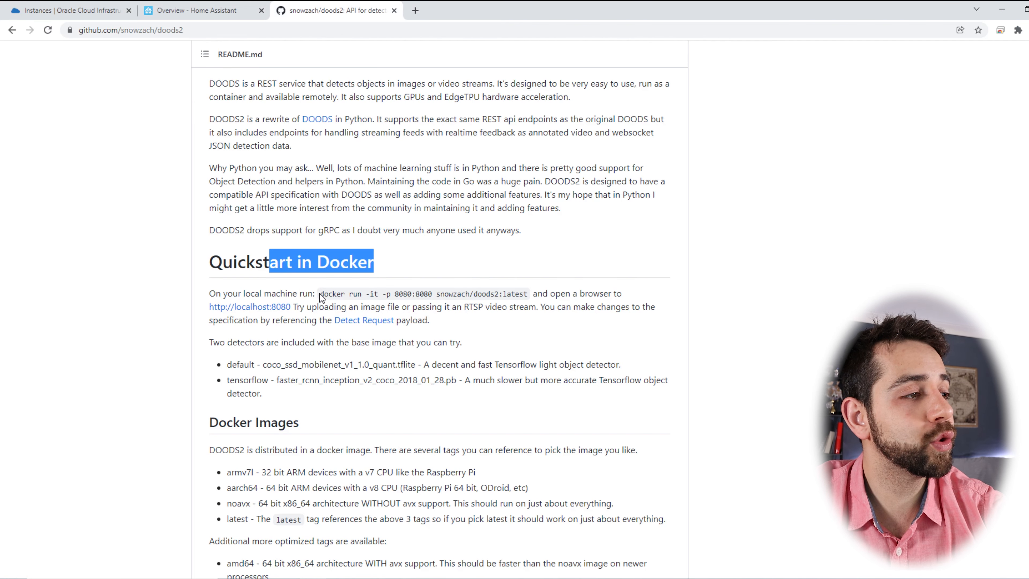
drag(321, 293, 529, 294)
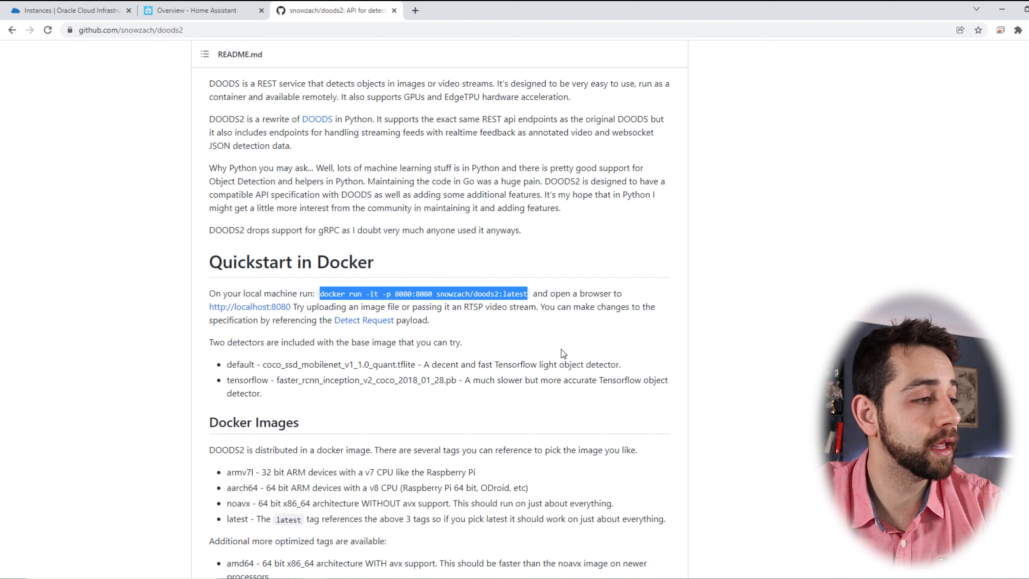
scroll(561, 349, down, 6)
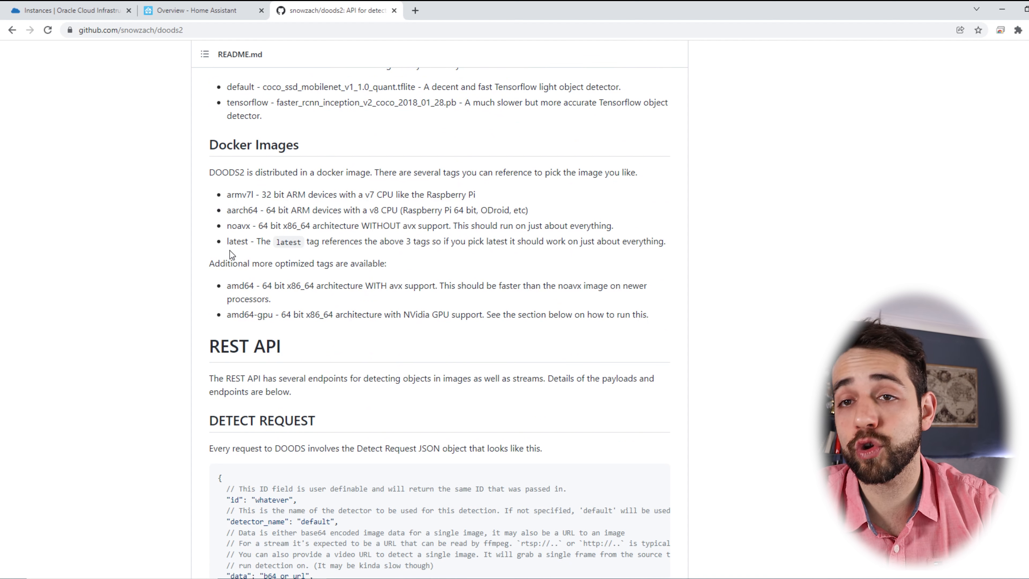
scroll(230, 252, down, 18)
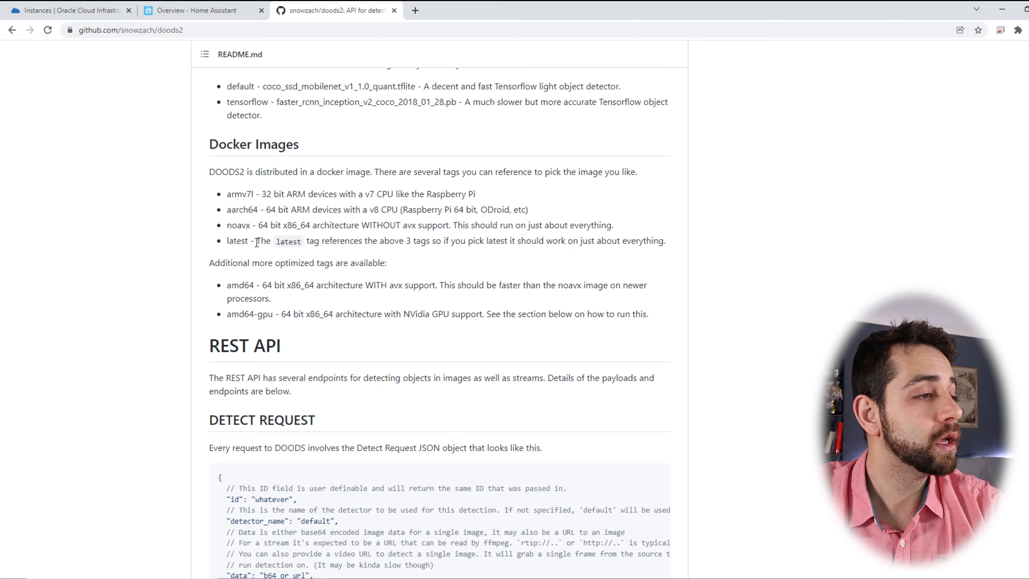
scroll(276, 249, down, 5)
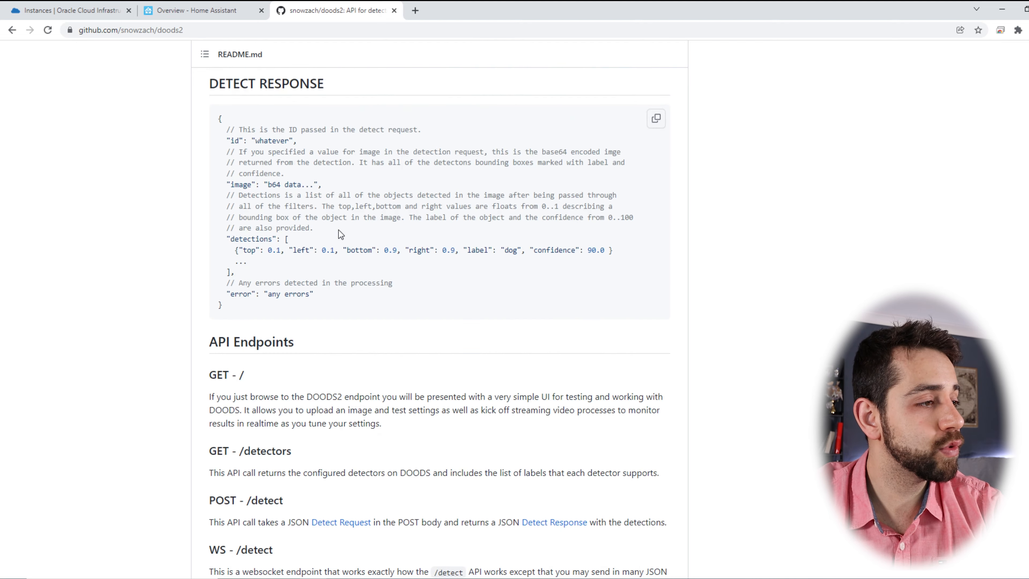
- Examine the README's EdgeTPU section and the trained object detection models table on the linked Coral page
scroll(489, 324, down, 14)
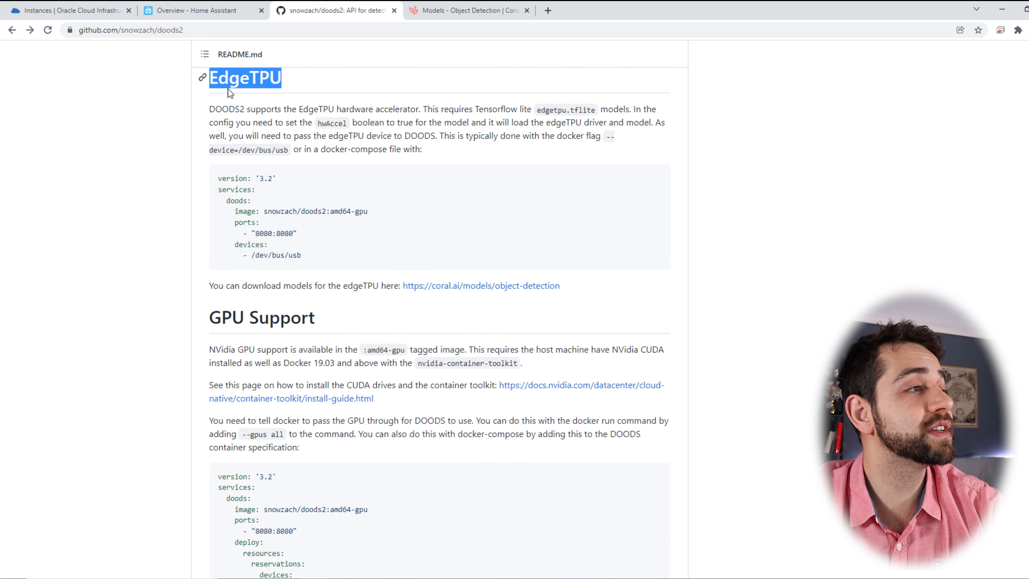
drag(211, 77, 305, 81)
click(454, 6)
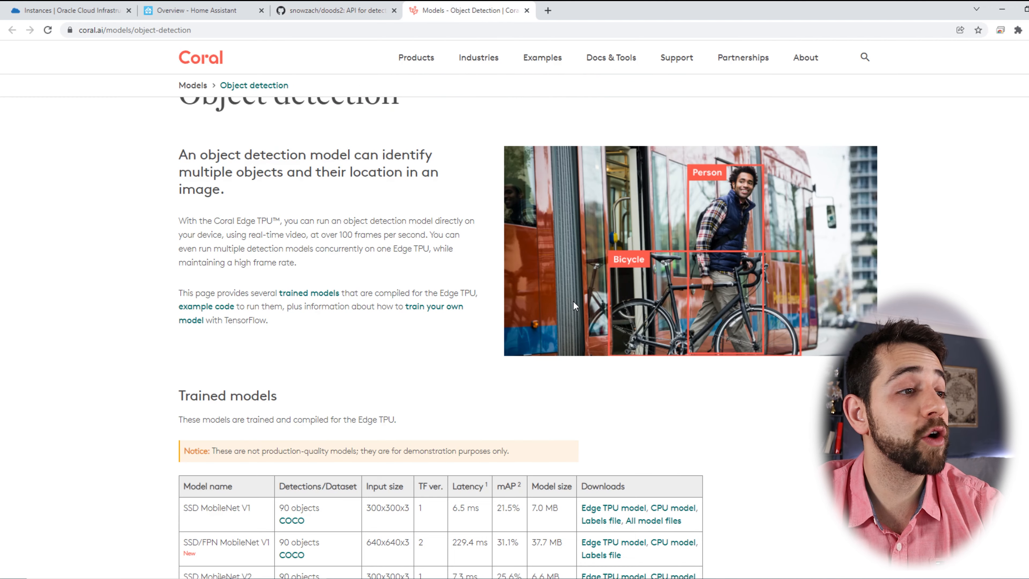
scroll(585, 349, down, 1)
scroll(456, 478, down, 1)
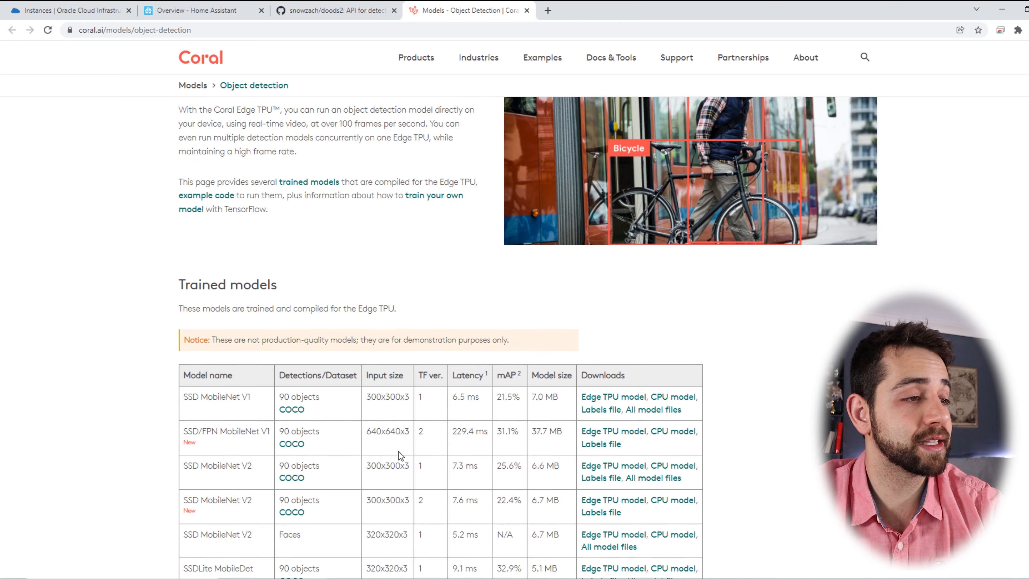
scroll(664, 318, up, 3)
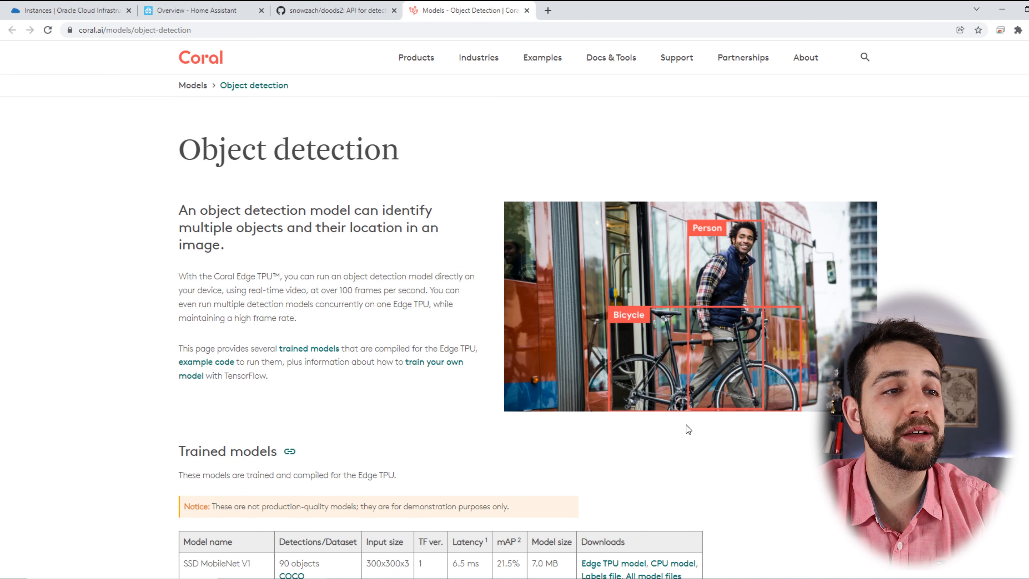
scroll(685, 425, down, 8)
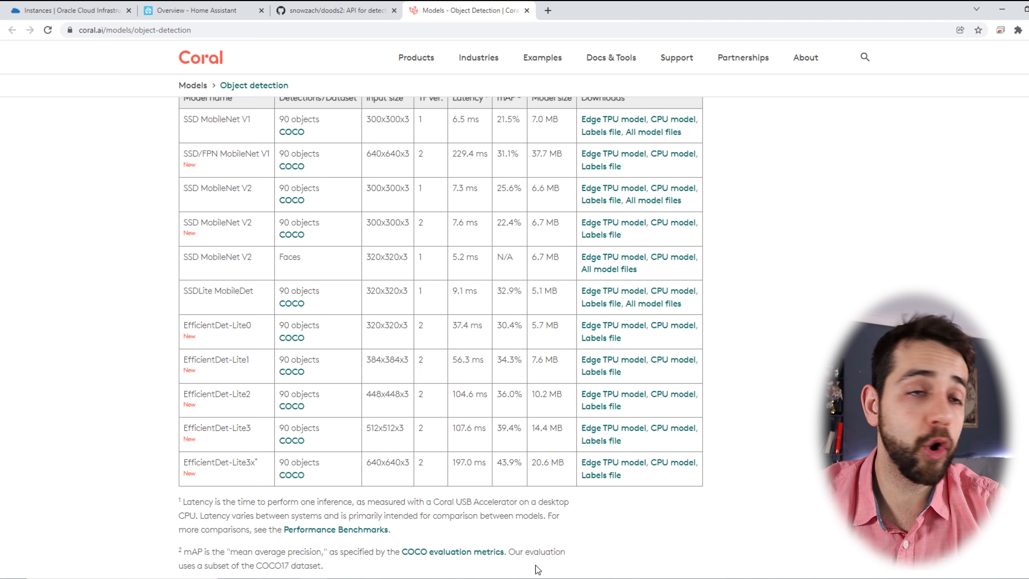
- Return to the doods2 README and copy the docker run command from the Quickstart in Docker section
click(324, 11)
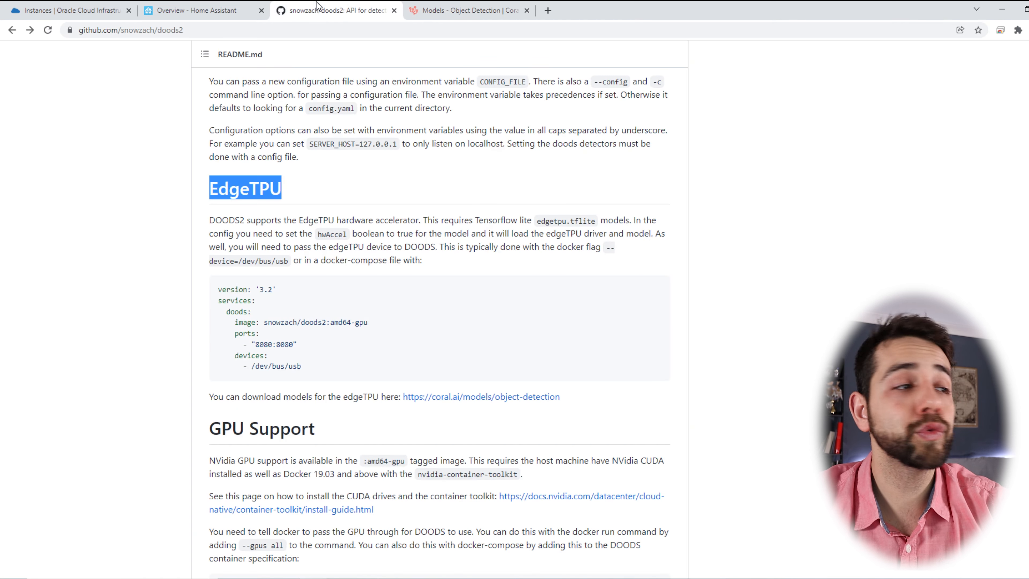
scroll(513, 242, up, 15)
scroll(481, 263, up, 20)
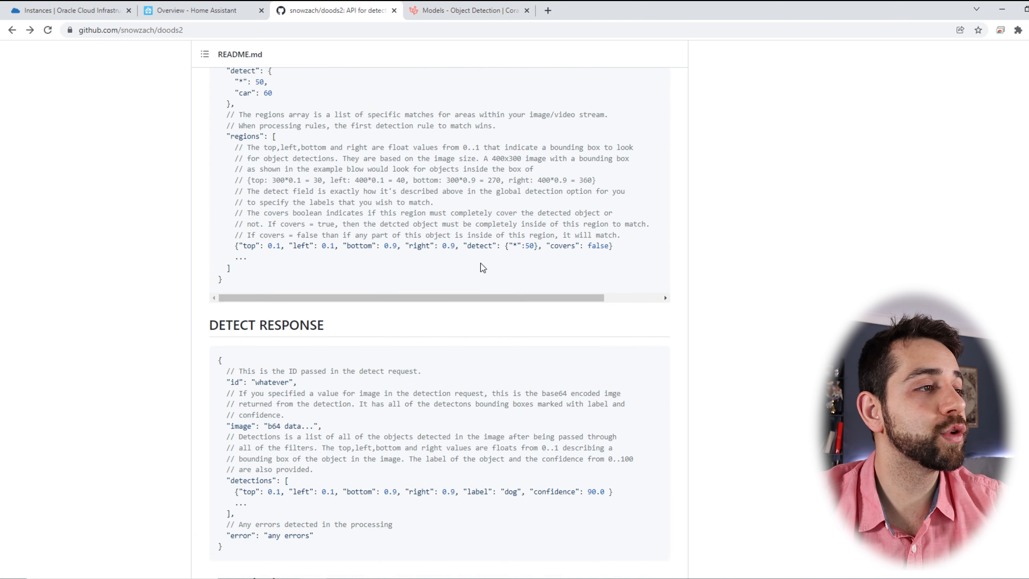
scroll(416, 279, up, 5)
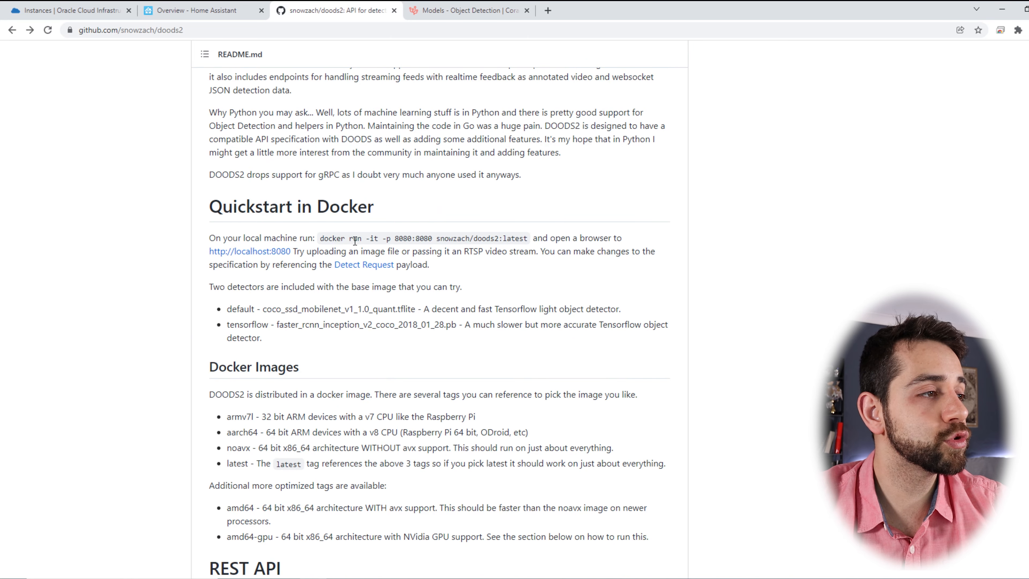
drag(322, 238, 479, 238)
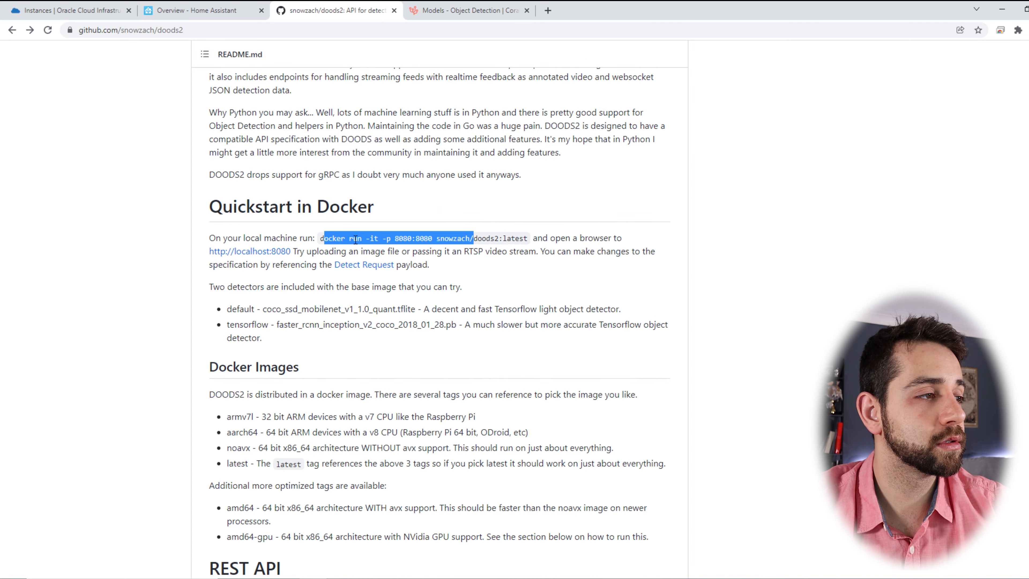
drag(320, 238, 532, 239)
key(ctrl+c)
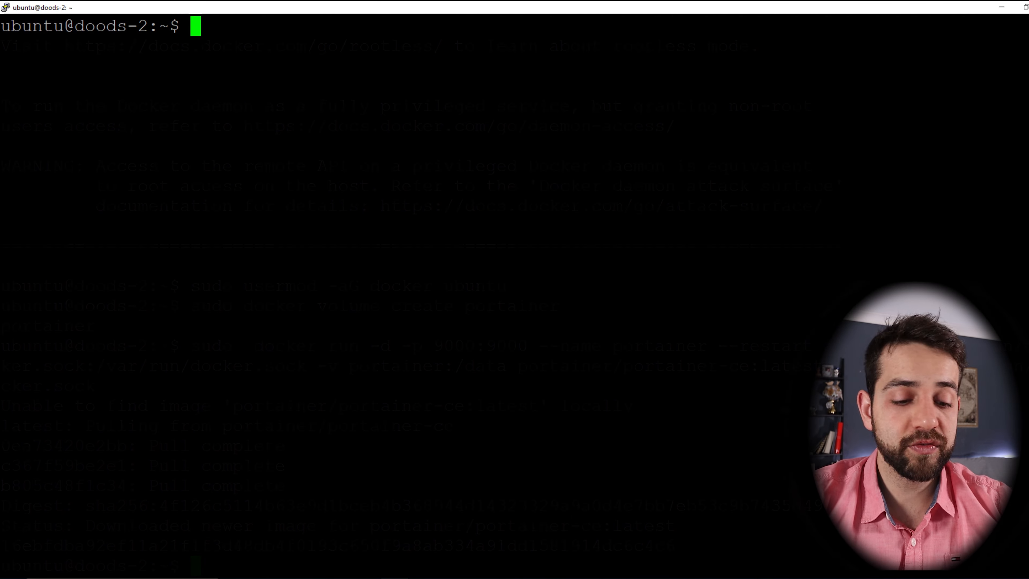
- In the doods-2 terminal, run sudo docker run -it -p 8080:8080 snowzach/doods2:latest
text(sudo)
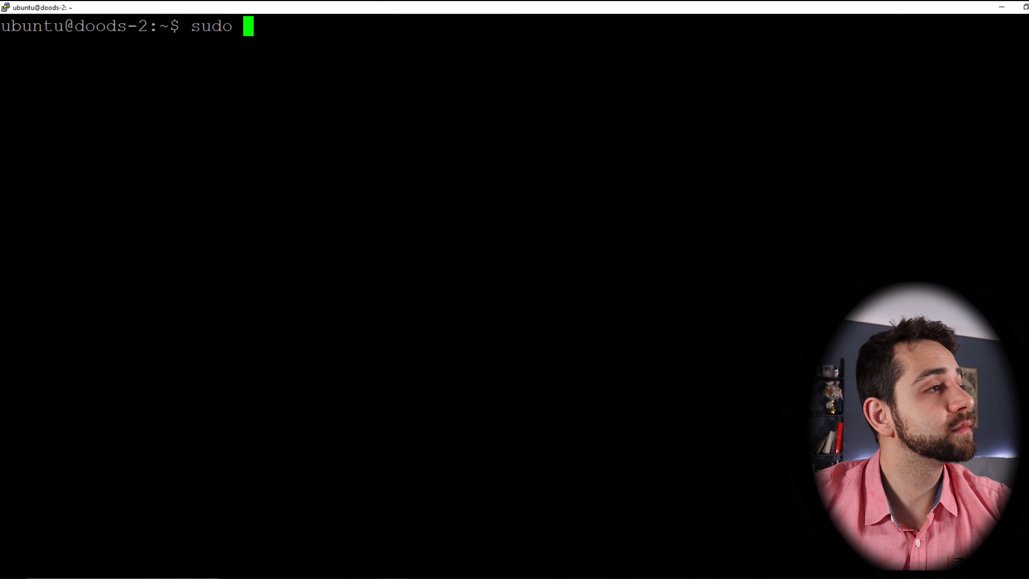
key(shift+Insert)
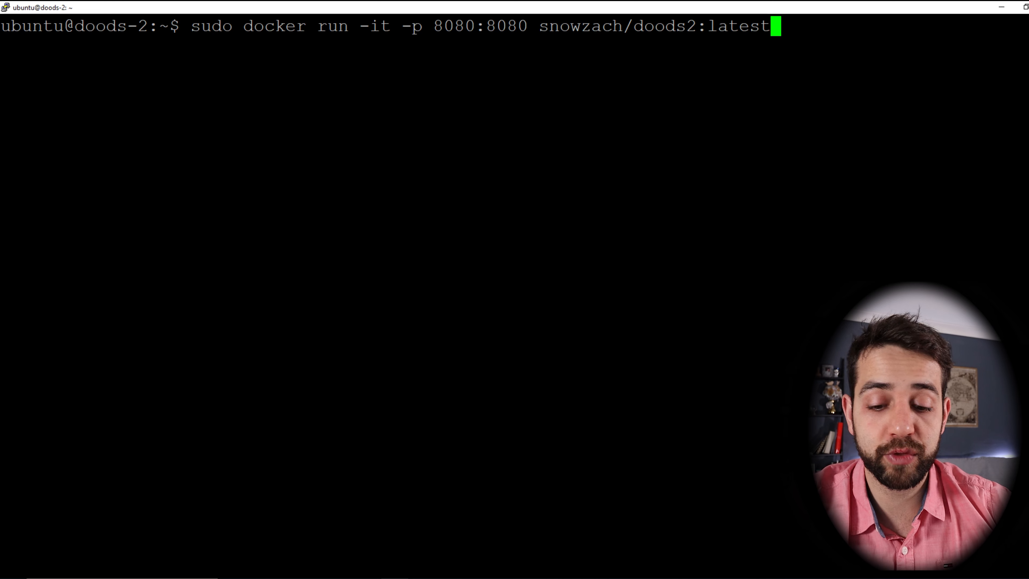
key(Return)
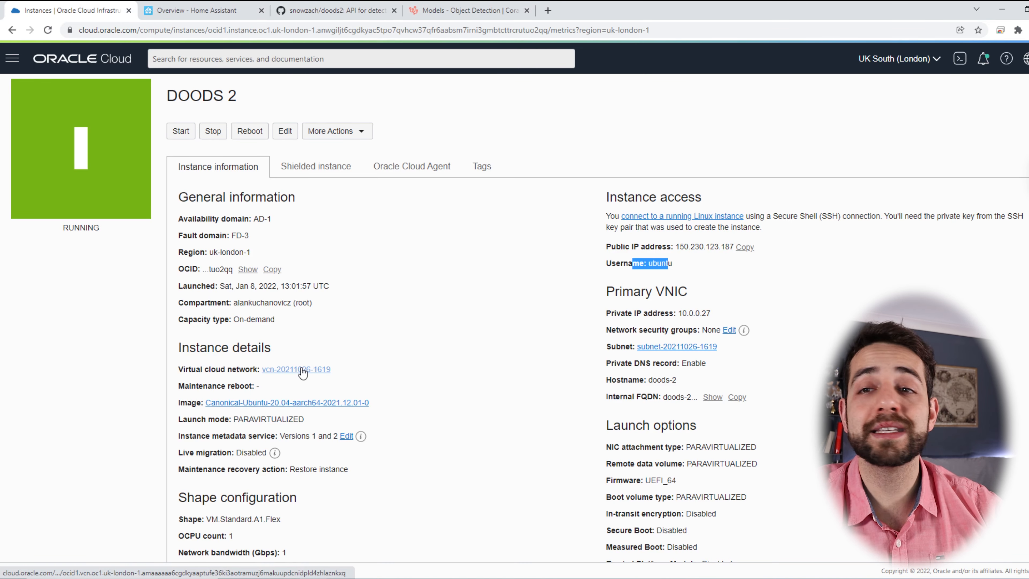
- In the Oracle network's default security list, save an ingress rule for TCP port 8080 from 0.0.0.0/0 with description doods2
click(301, 369)
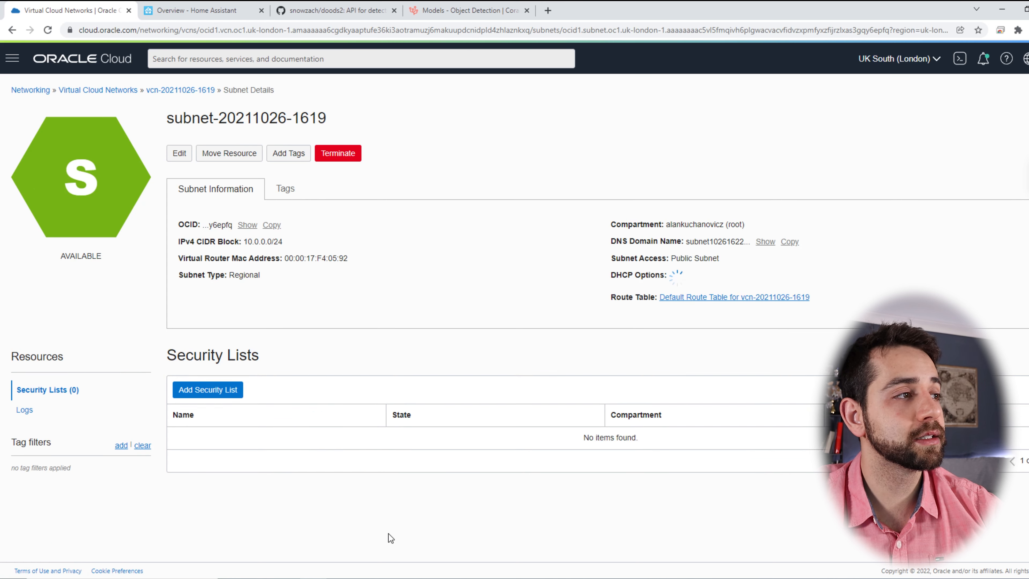
click(247, 433)
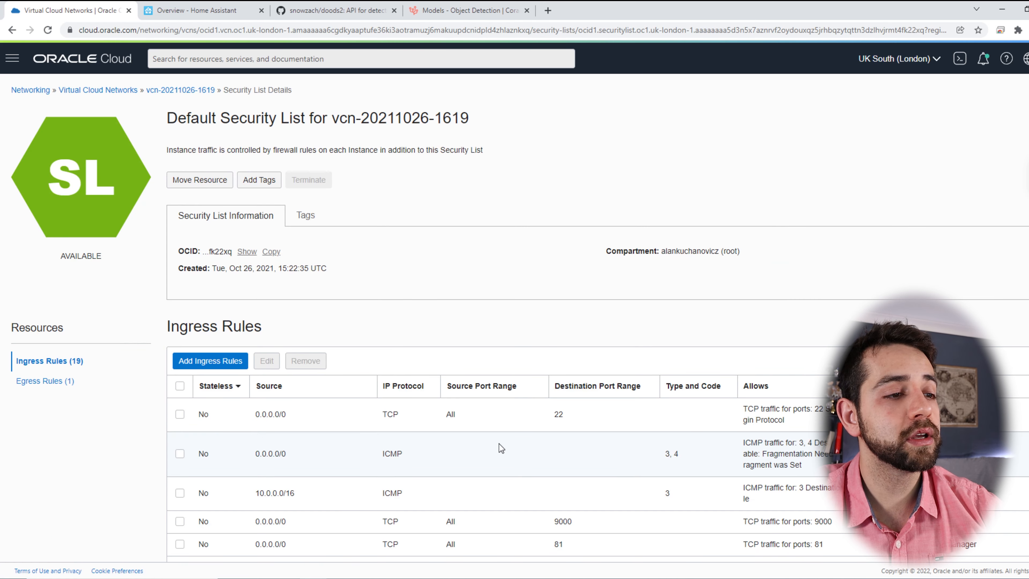
scroll(535, 427, down, 8)
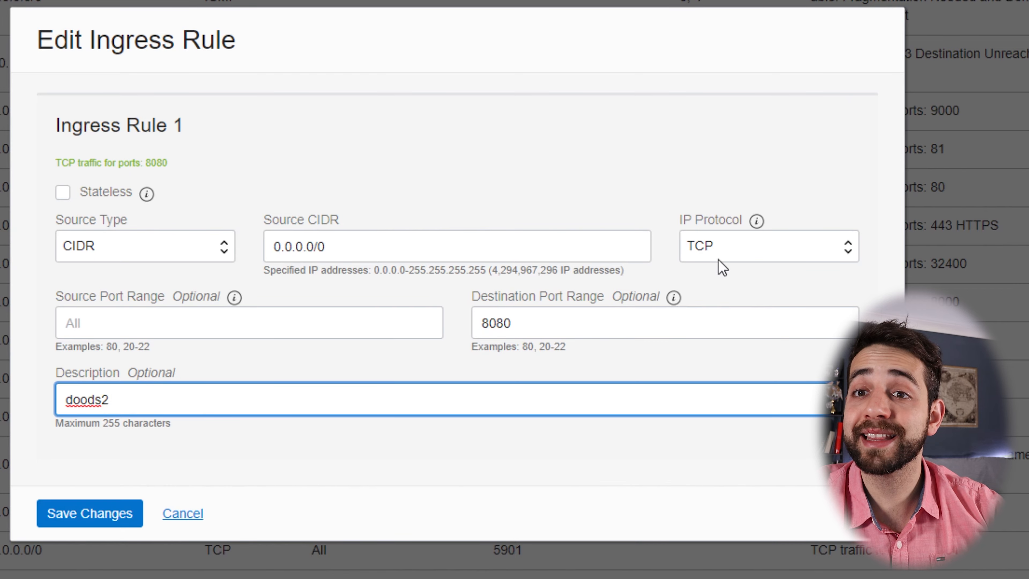
click(71, 515)
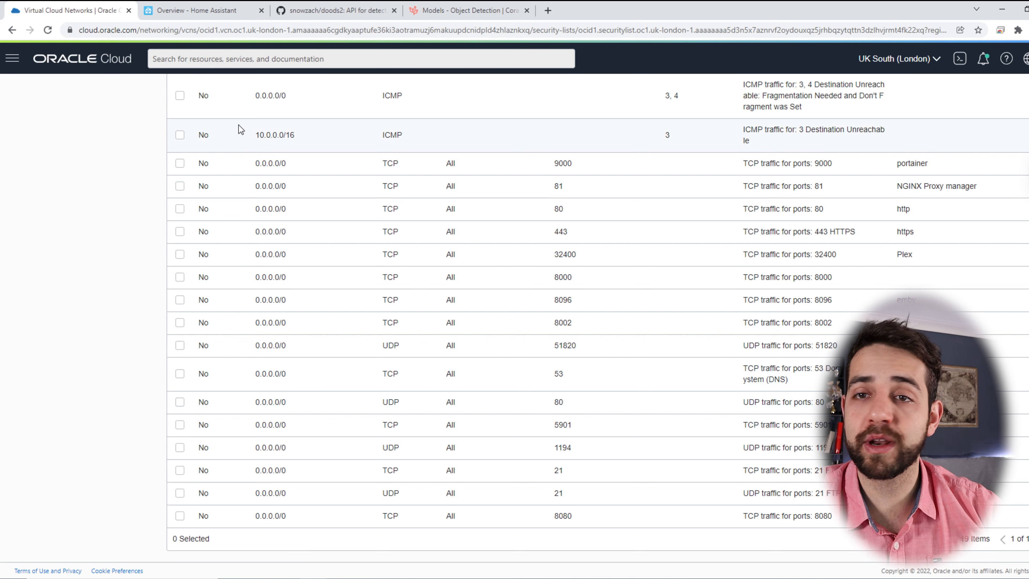
scroll(243, 154, up, 1)
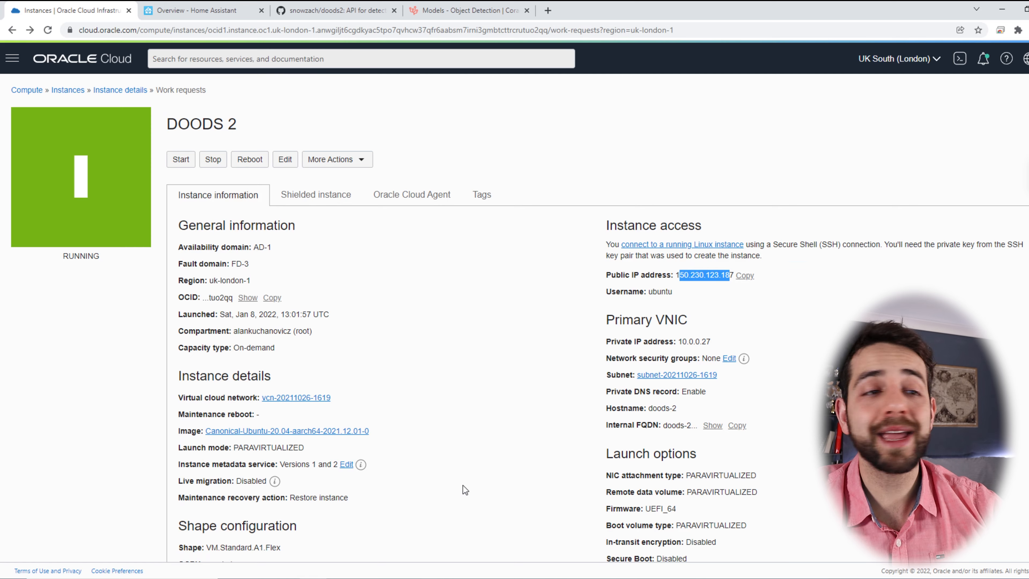
- Examine the DOODS 2 instance's CPU, memory and disk metrics, and check its public IP address
scroll(540, 392, down, 7)
click(30, 344)
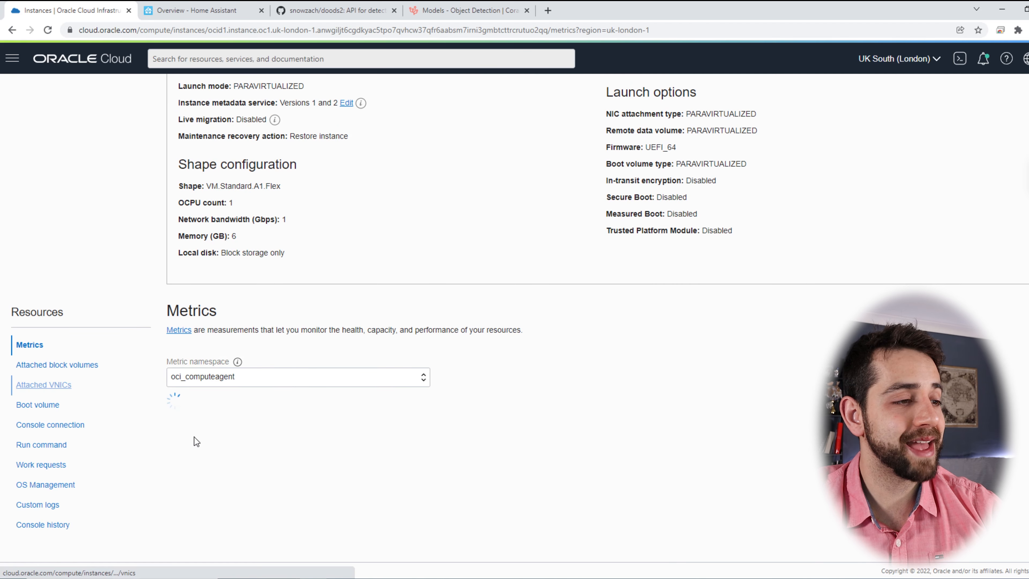
scroll(312, 458, down, 4)
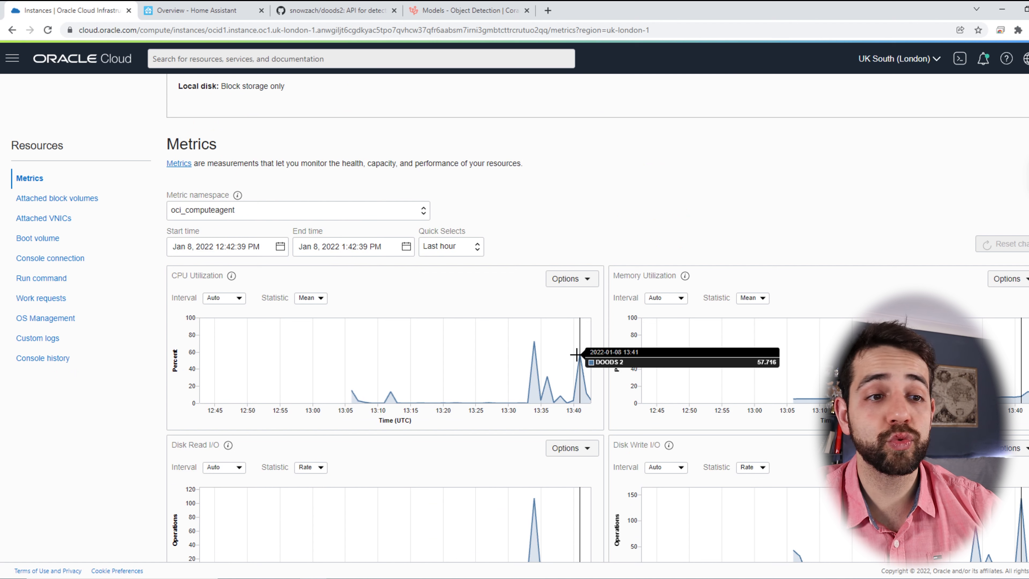
scroll(596, 400, down, 4)
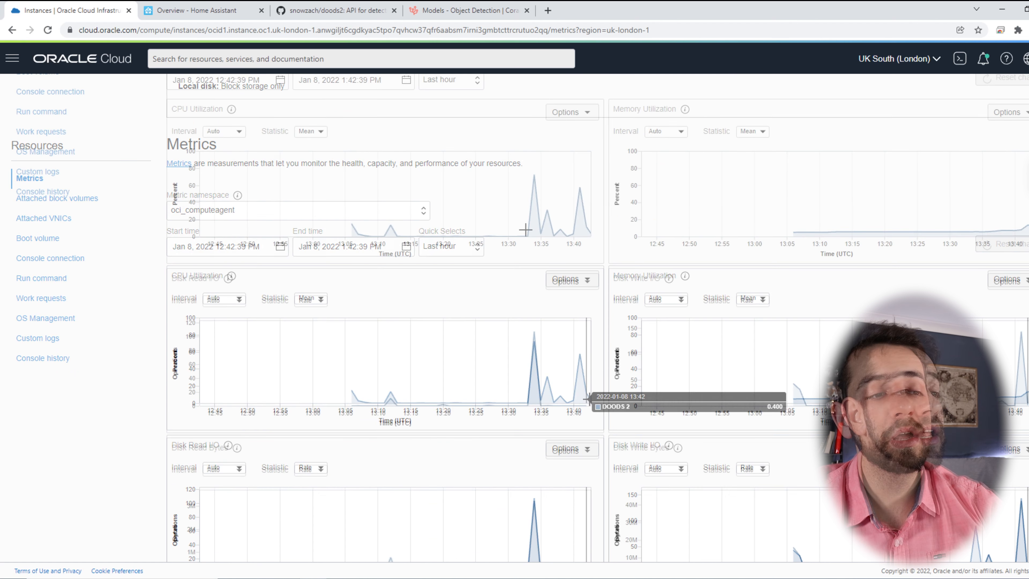
mouse_move(588, 235)
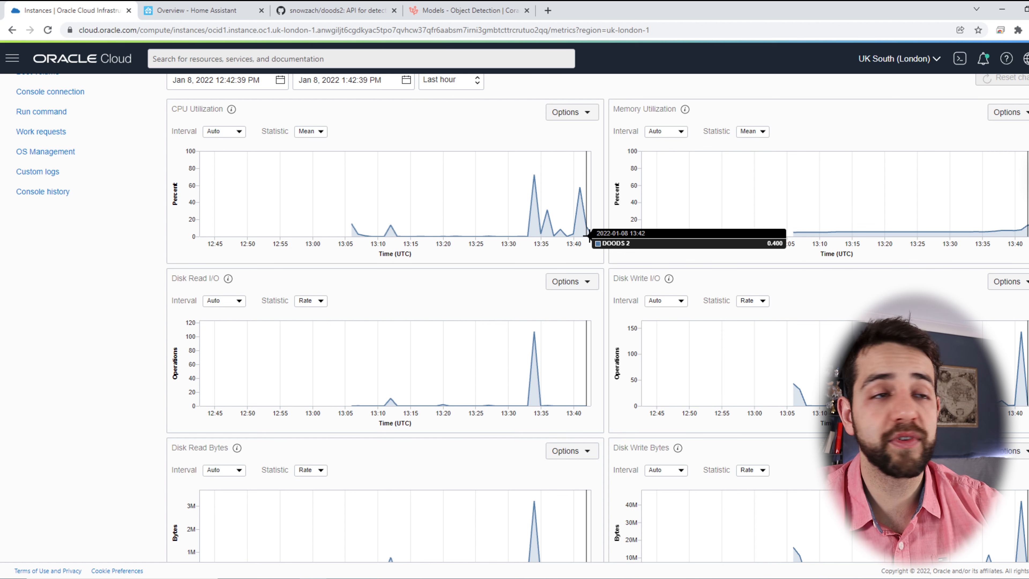
scroll(588, 235, up, 20)
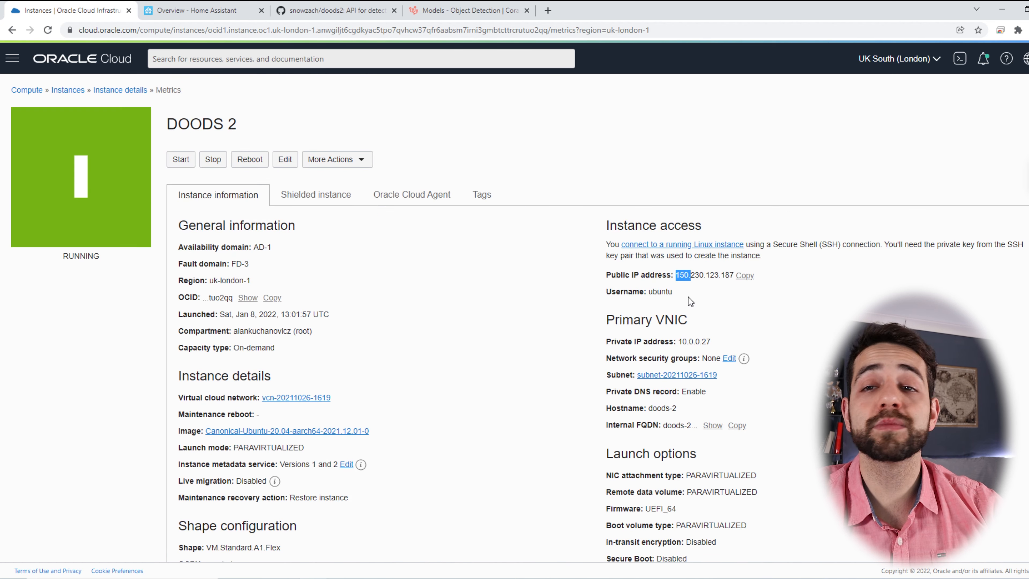
click(680, 275)
drag(679, 274, 730, 274)
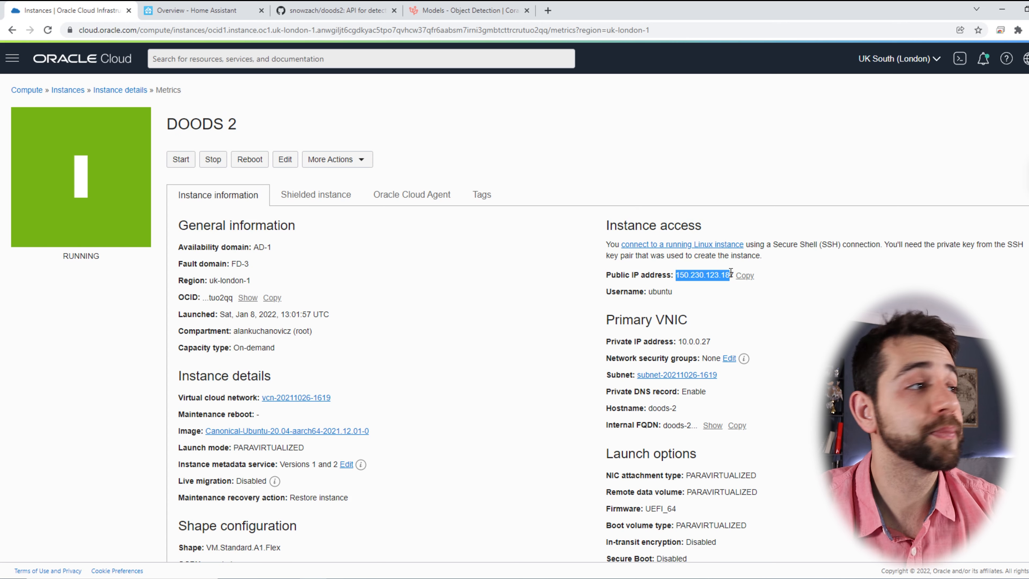
key(ctrl+Tab)
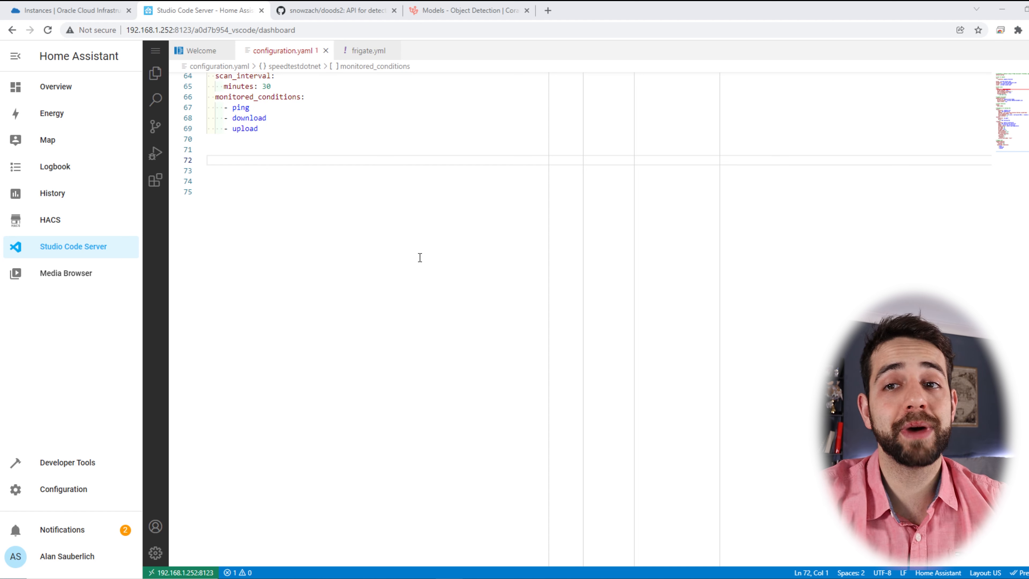
click(221, 157)
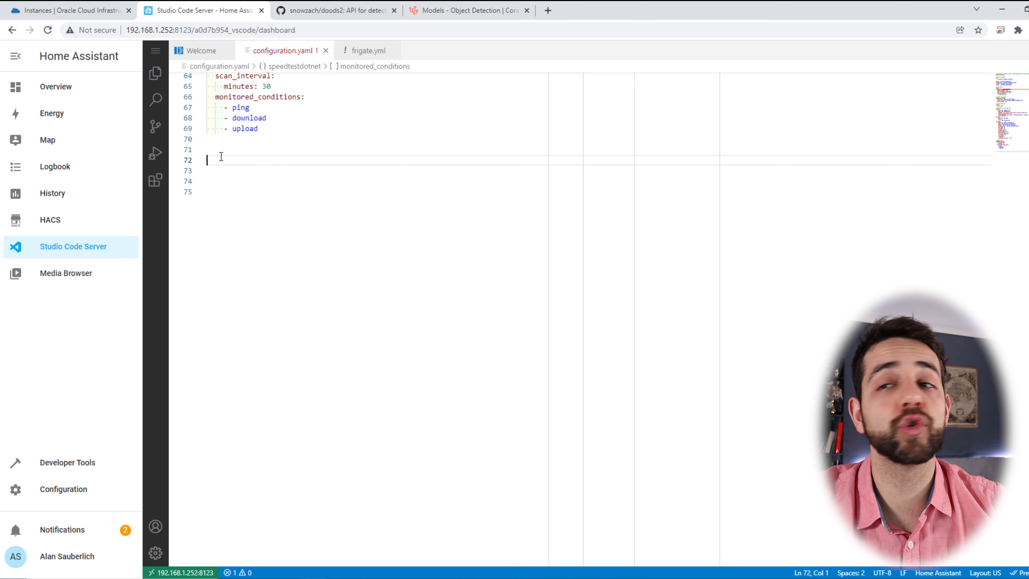
text(# image processing image_processing:   - platform: doods     url: http://:8080     detector: default     scan_interval: 1     source:       - entity_id: camera.front_garage     file_out: /config/www/sauberlab.jpg     confidence: 60     labels:       - name: person         confidence: 70       - name: car         confidence: 50)
drag(215, 160, 292, 163)
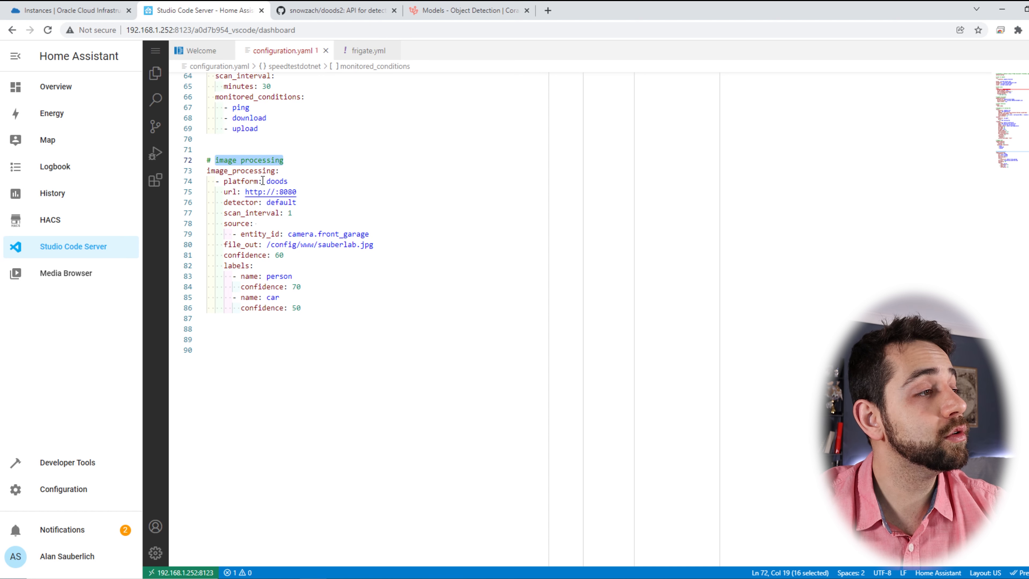
drag(262, 181, 284, 180)
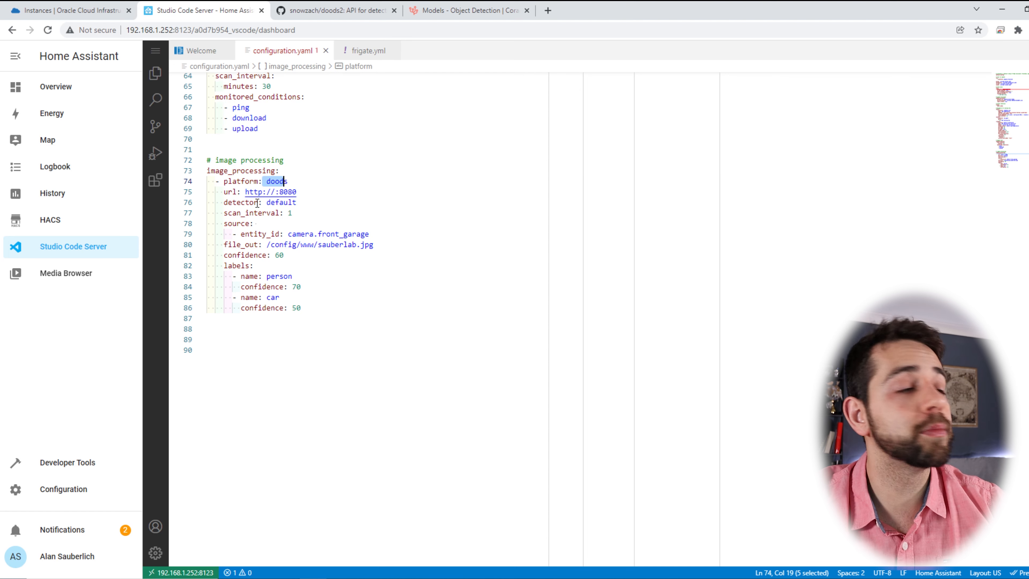
drag(237, 192, 270, 191)
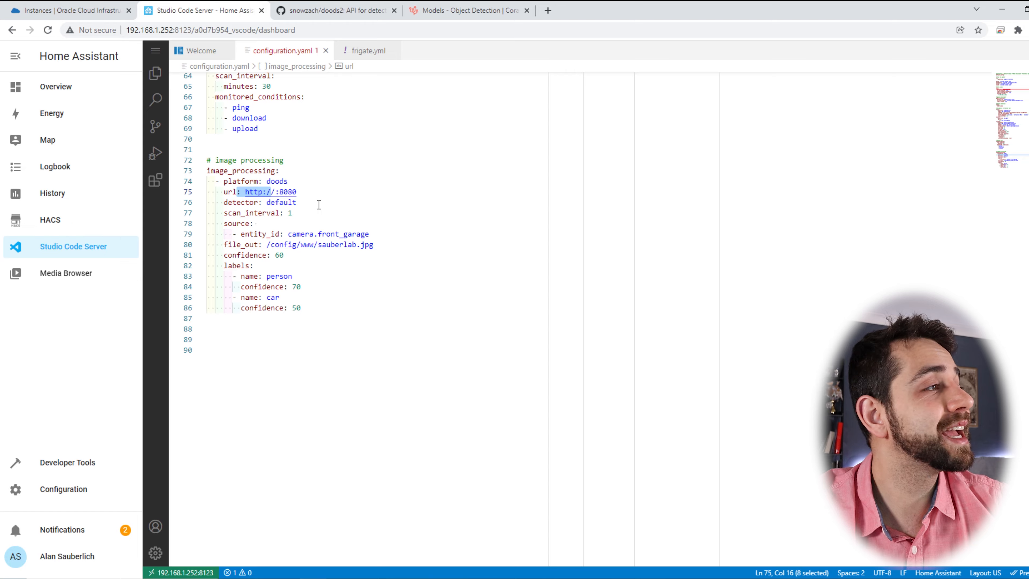
click(49, 9)
click(743, 275)
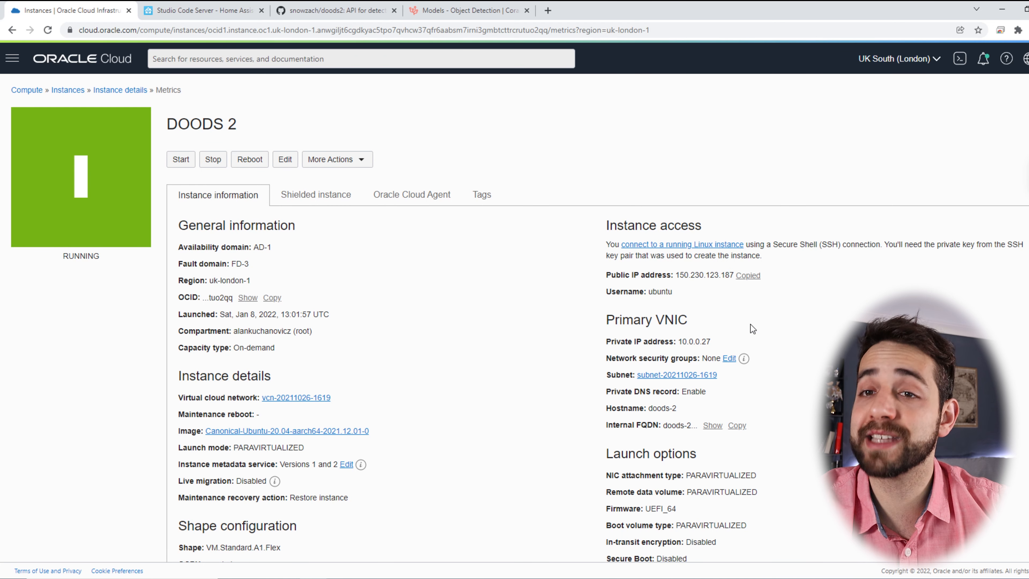
click(202, 10)
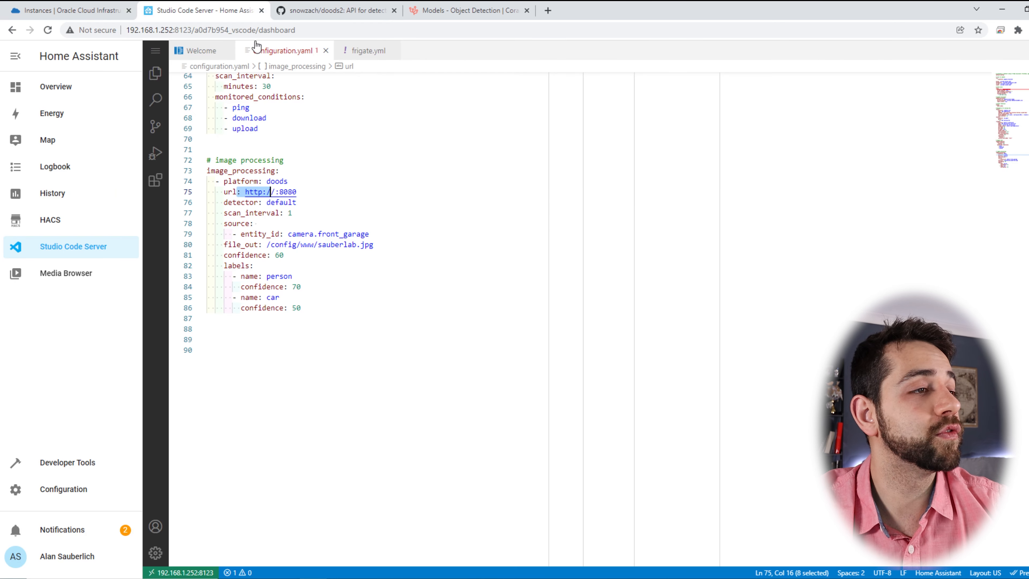
click(274, 191)
text(150.230.123.187)
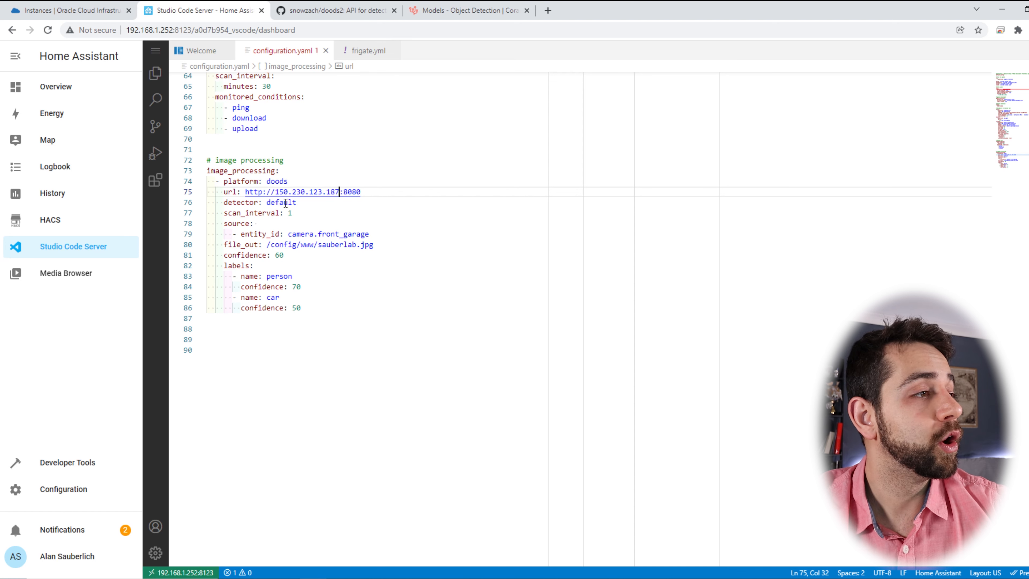
- Review the detector, scan_interval and source camera entity entries in the doods block
drag(263, 202, 299, 201)
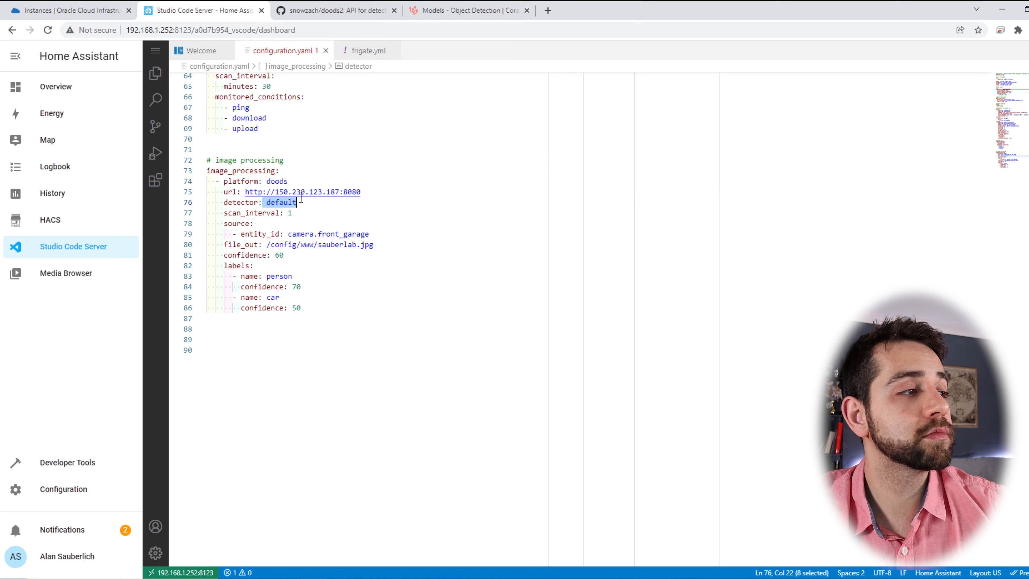
drag(224, 212, 293, 212)
click(299, 213)
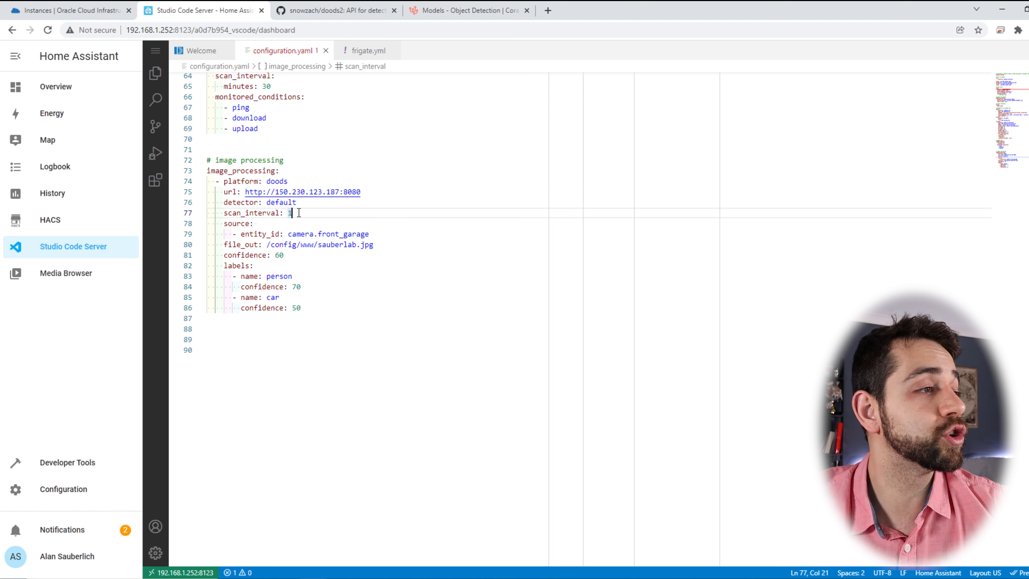
drag(288, 234, 365, 231)
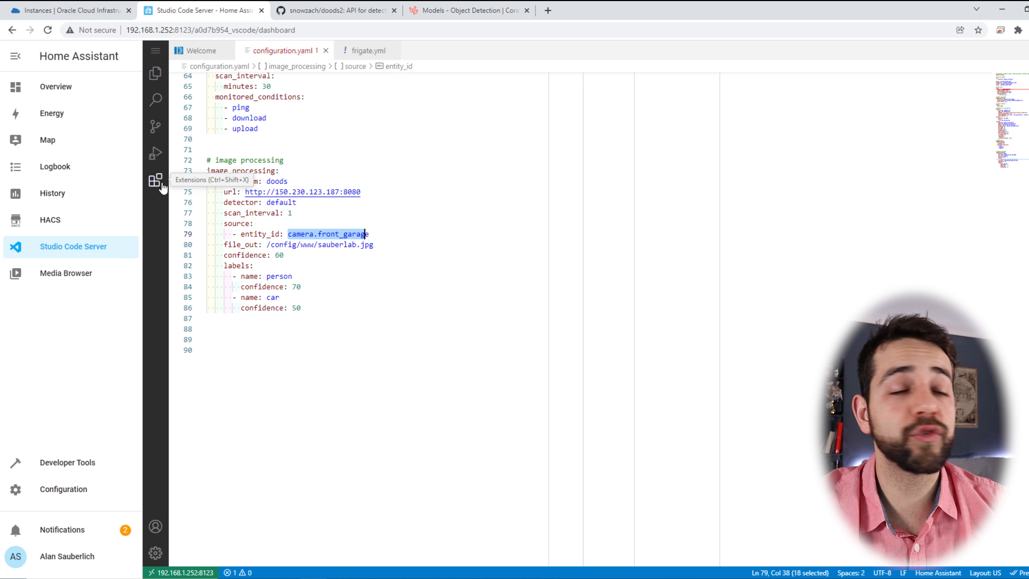
- Check the file_out path in the doods block and open the matching config/www folder on the 192.168.1.252 network share
drag(267, 246, 385, 240)
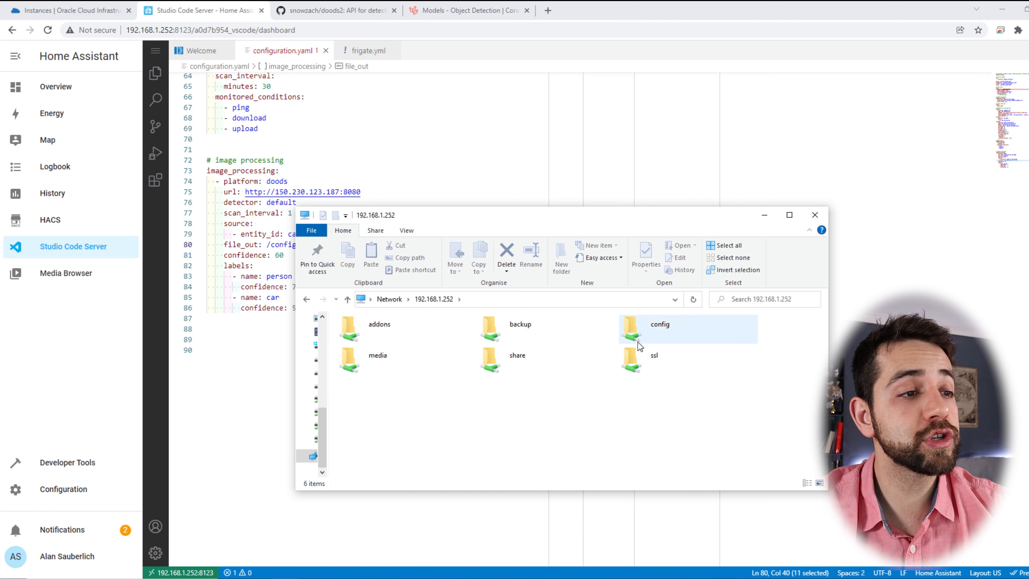
double_click(667, 324)
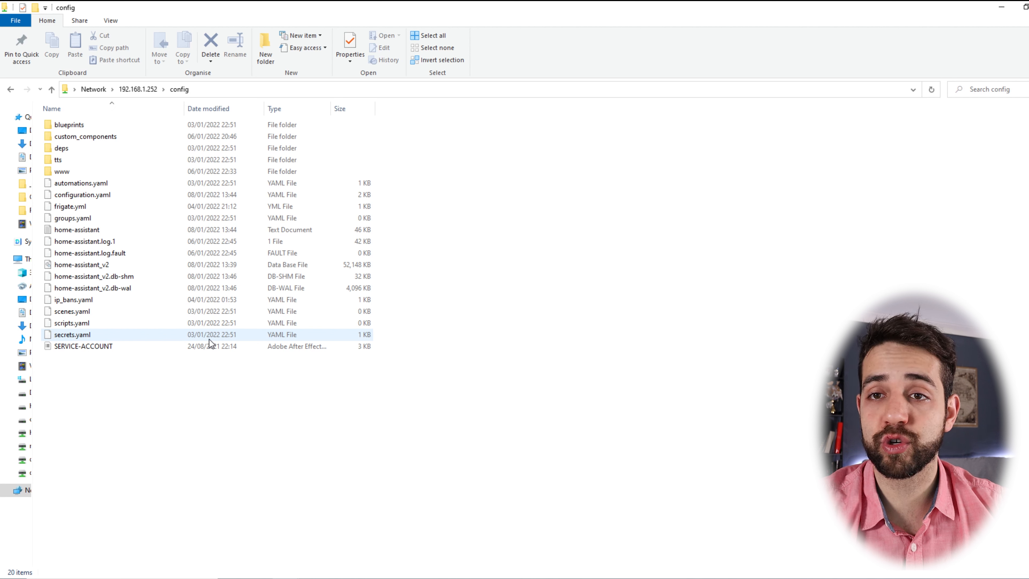
double_click(80, 171)
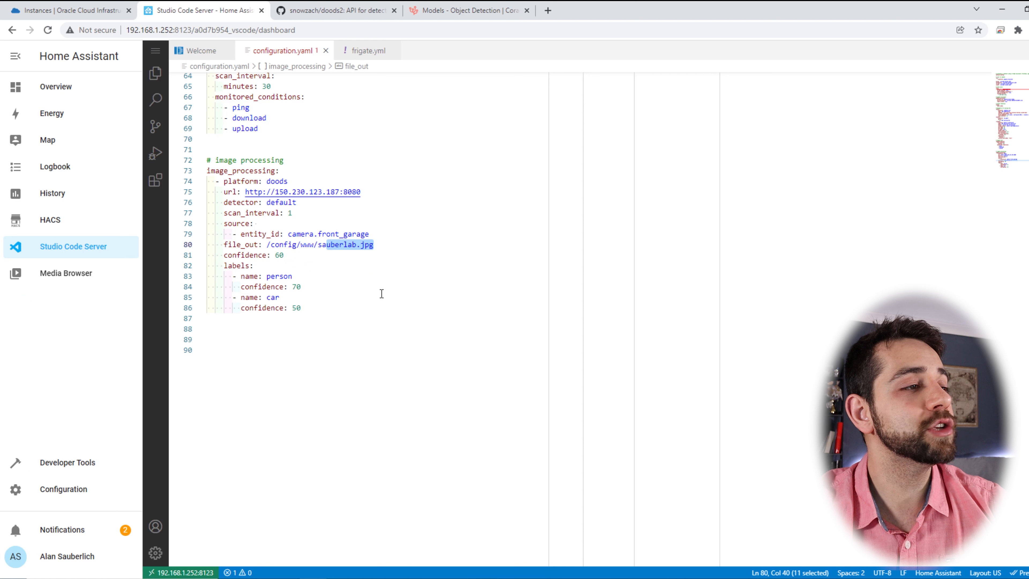
- Review the output file name, overall confidence, and person and car label entries in the doods block
drag(322, 244, 279, 255)
double_click(226, 254)
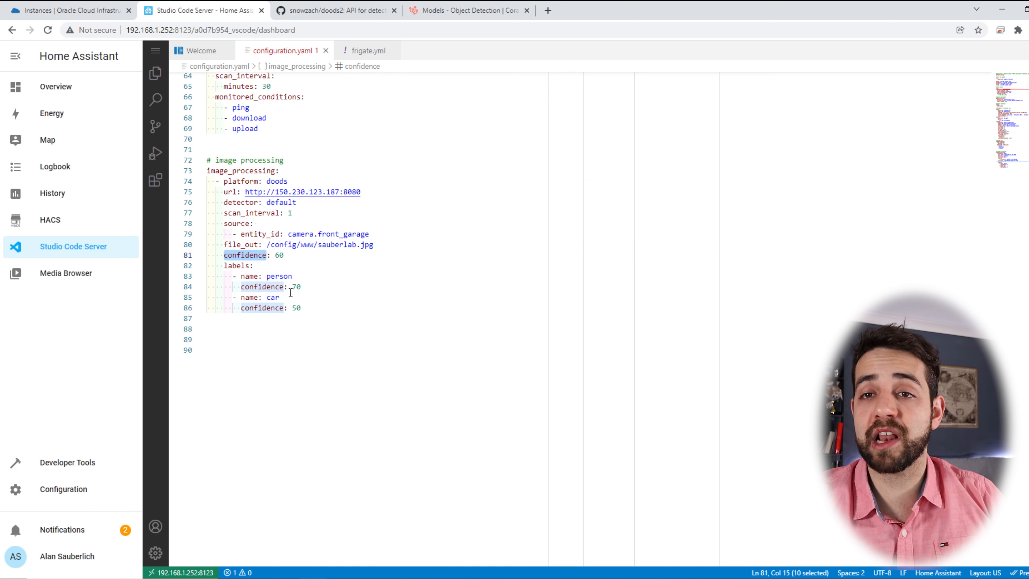
drag(292, 276, 258, 277)
drag(318, 317, 215, 259)
click(216, 256)
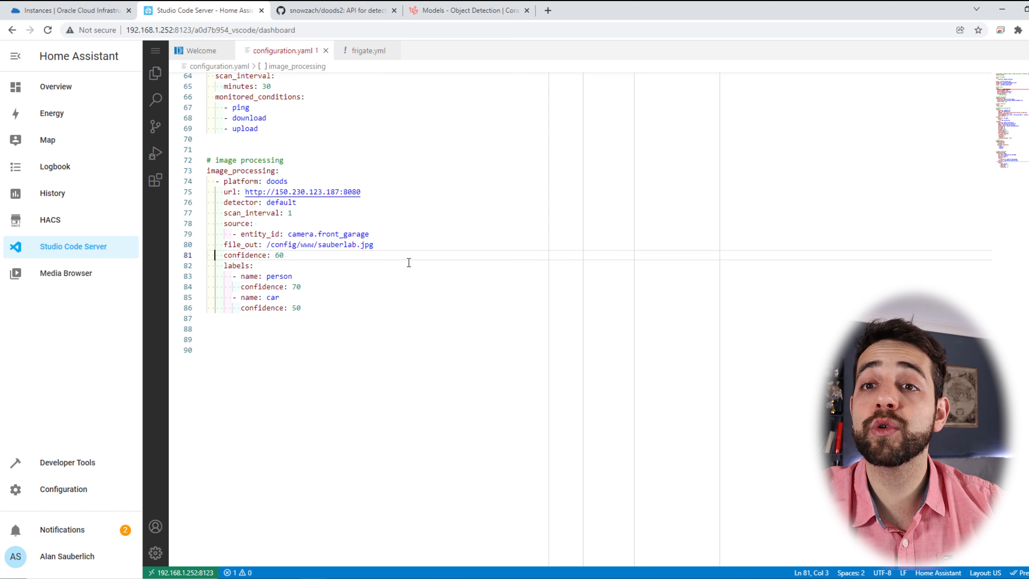
- Validate the configuration containing the doods block and restart the Home Assistant server
click(71, 490)
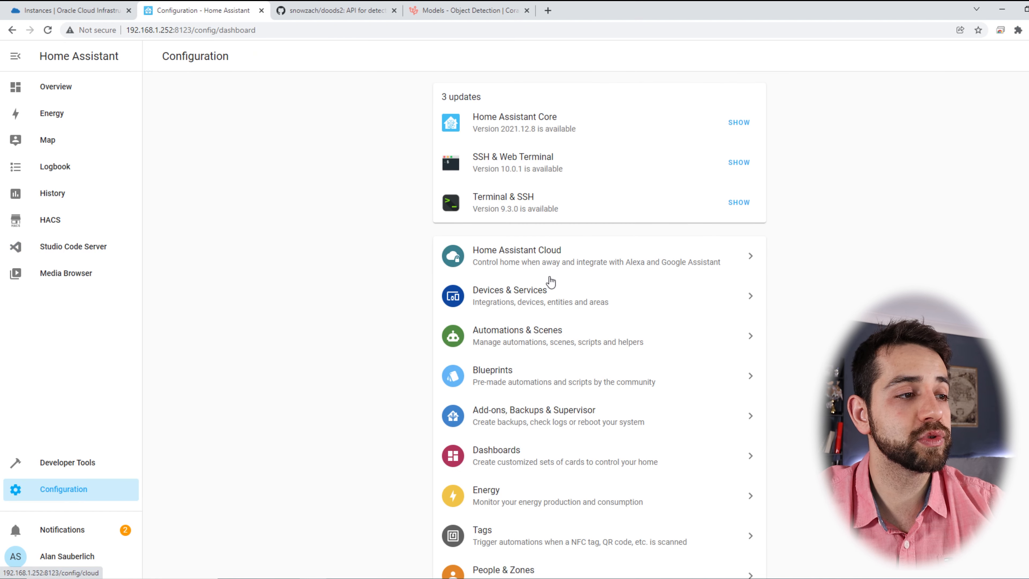
scroll(550, 281, down, 2)
click(508, 544)
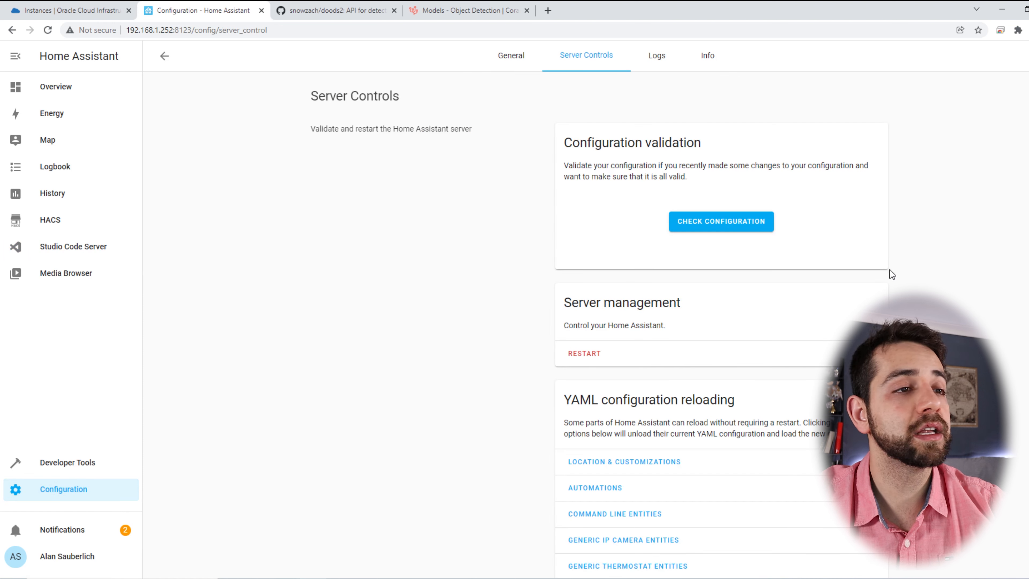
click(751, 230)
drag(680, 212, 771, 201)
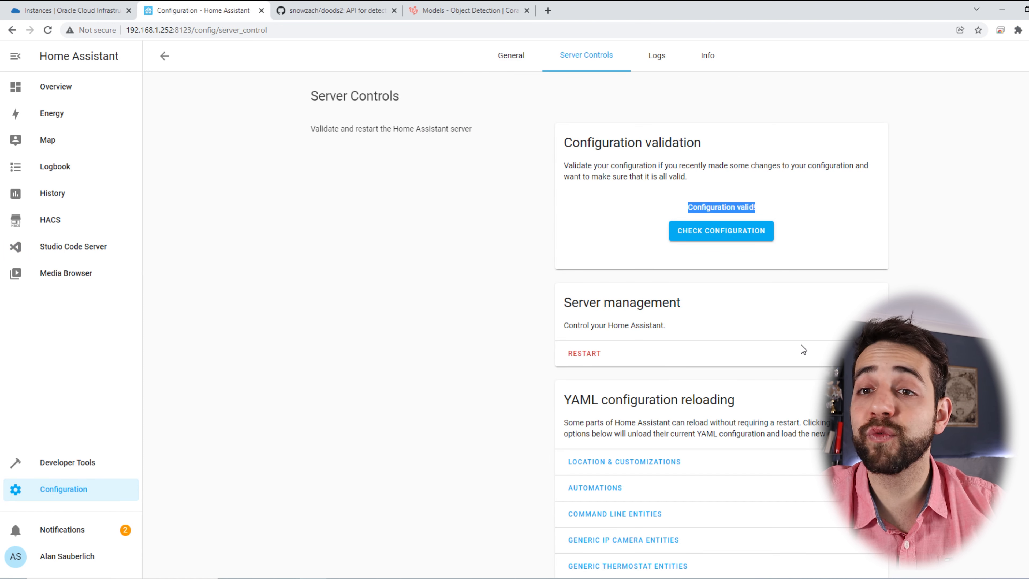
click(577, 362)
click(632, 351)
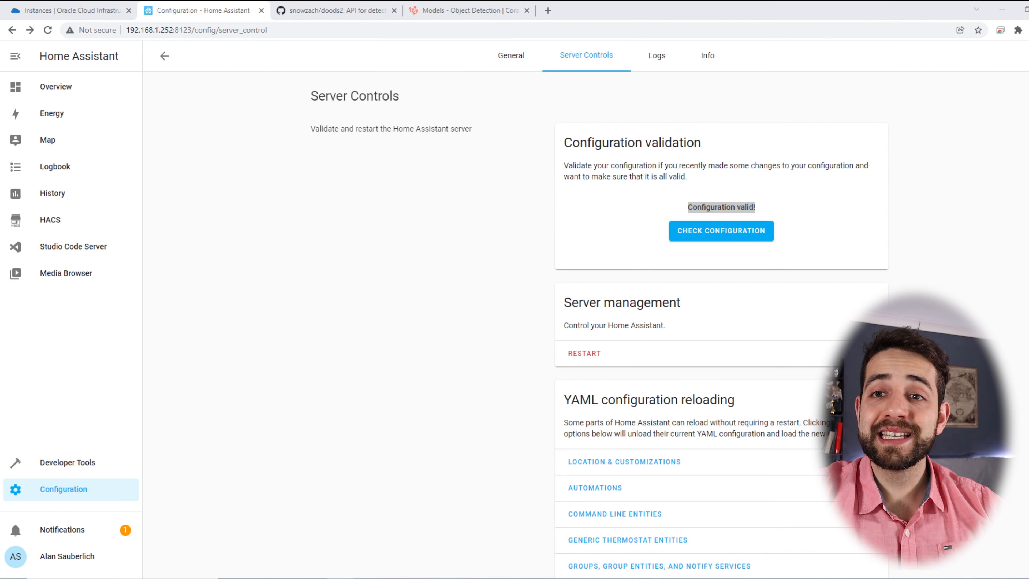
- Open the sauberlab image from the config/www folder in File Explorer
mouse_move(285, 578)
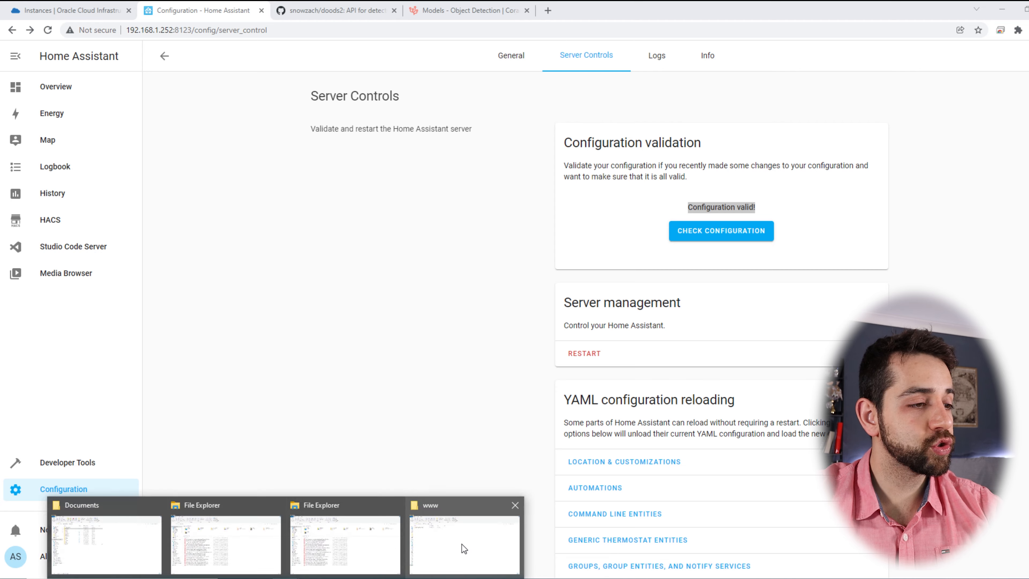
click(465, 548)
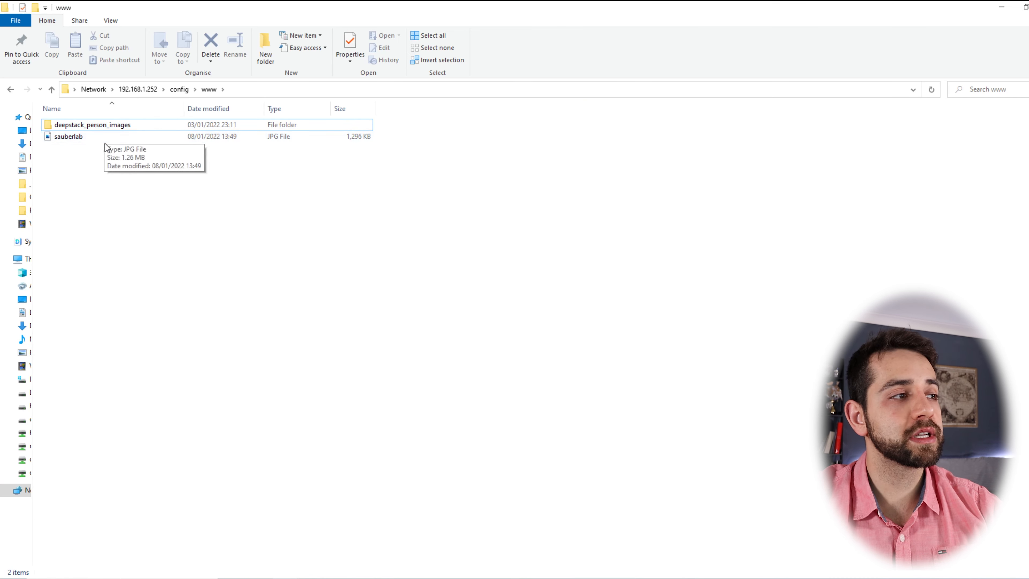
click(87, 137)
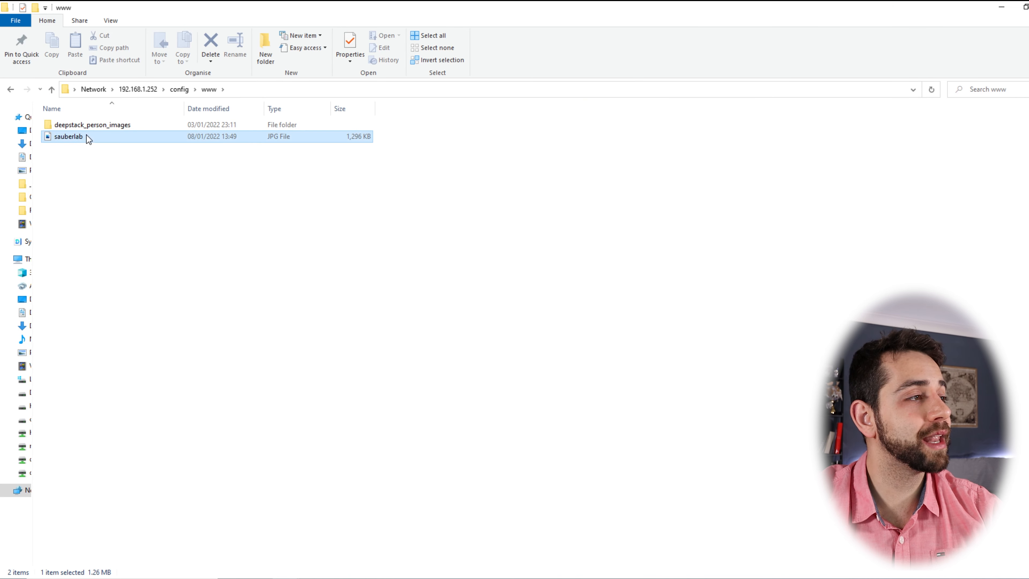
double_click(86, 135)
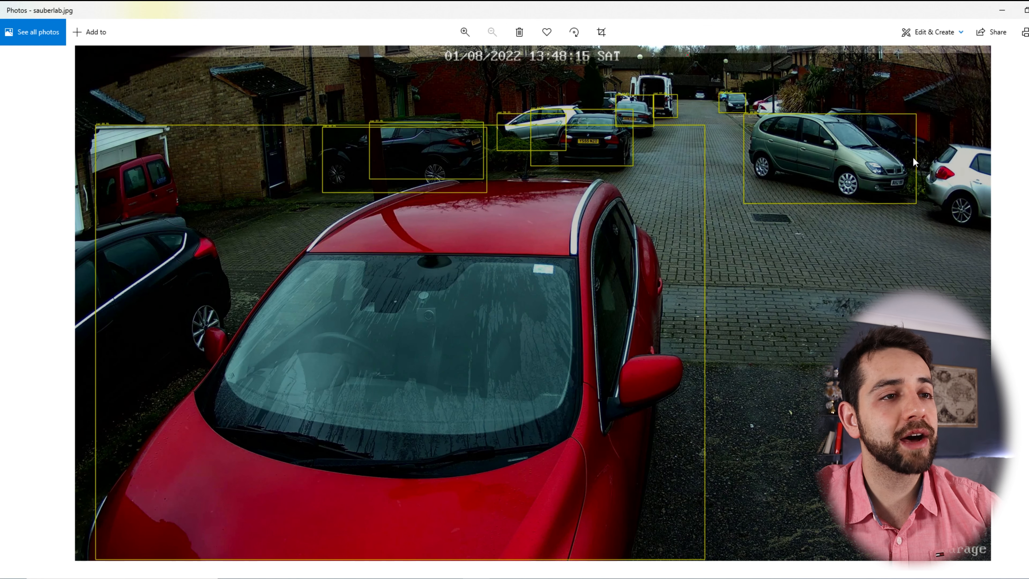
- Examine the detection boxes and confidence labels around the cars in sauberlab.jpg up close, and close the image viewer
scroll(804, 109, up, 3)
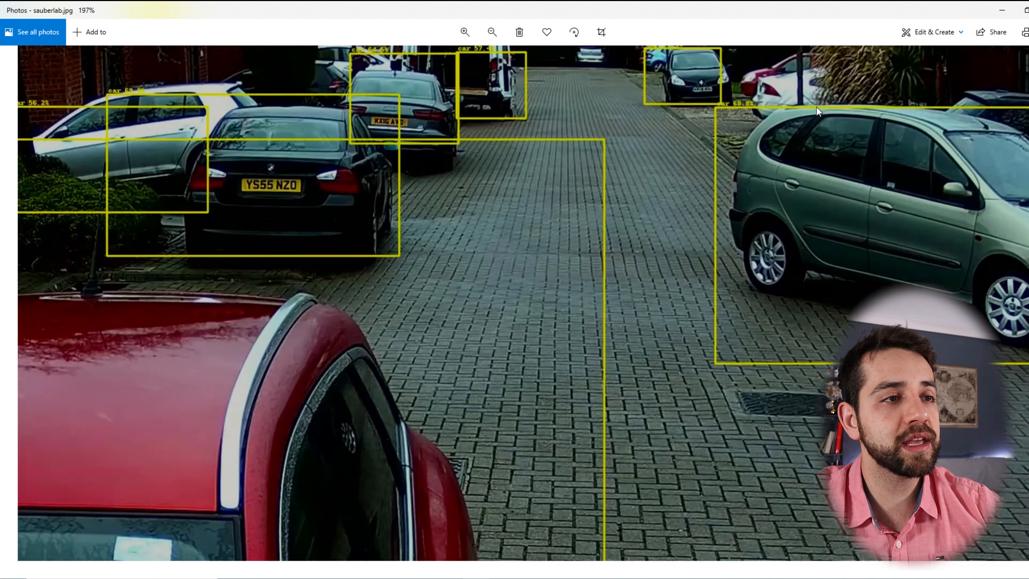
scroll(818, 110, up, 3)
drag(598, 108, 621, 273)
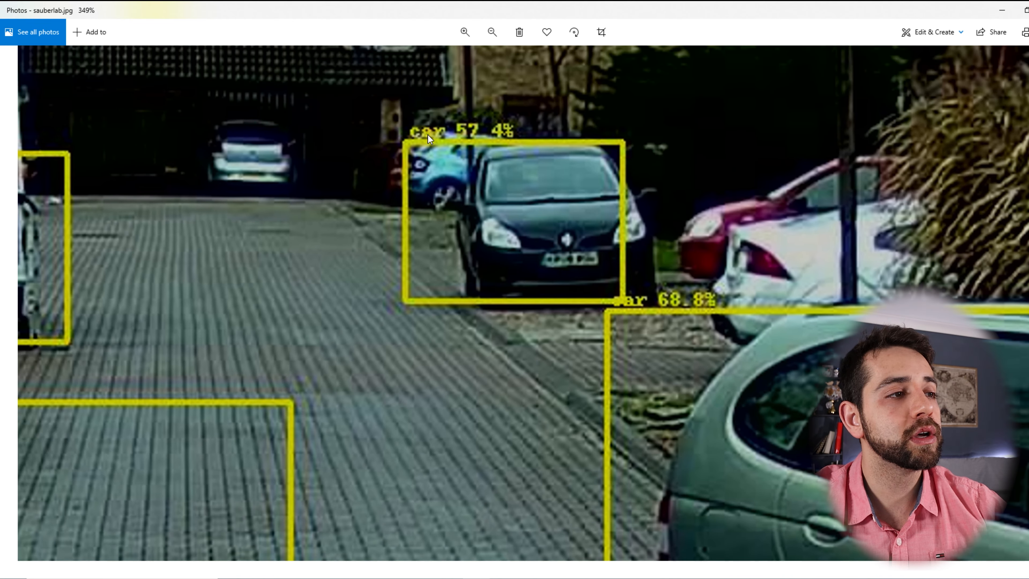
scroll(583, 260, down, 3)
scroll(601, 280, down, 3)
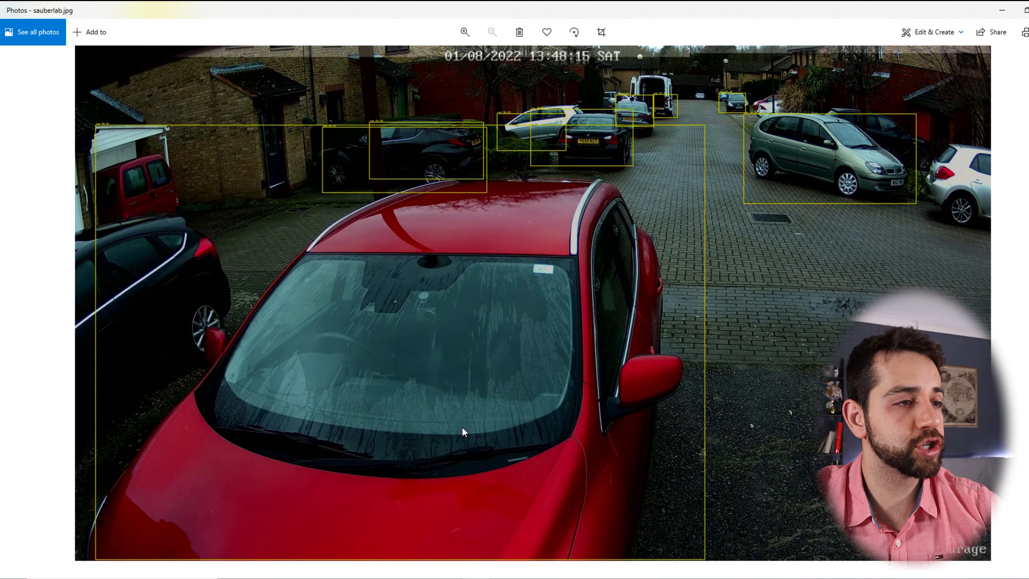
scroll(239, 126, up, 4)
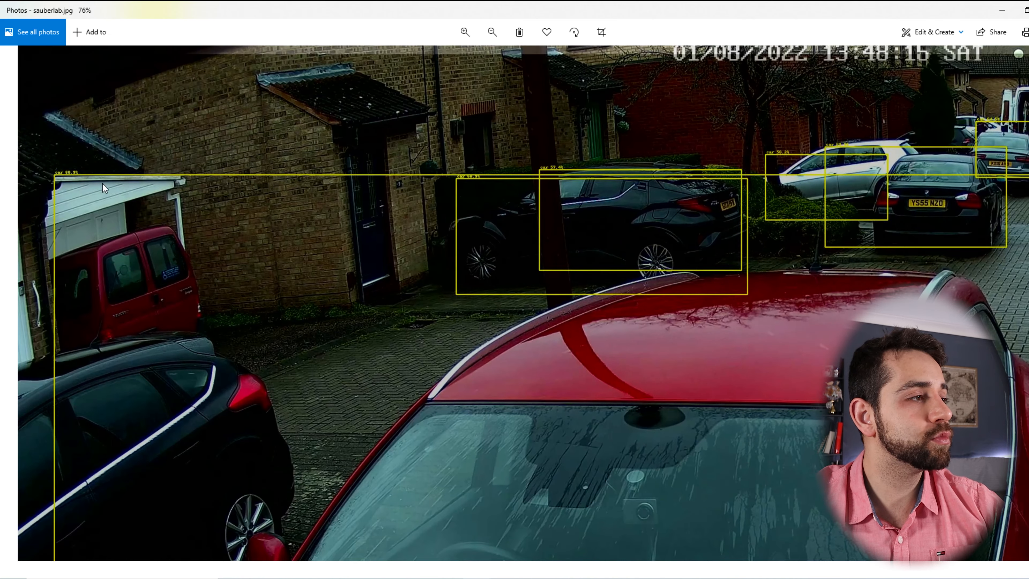
scroll(74, 158, down, 4)
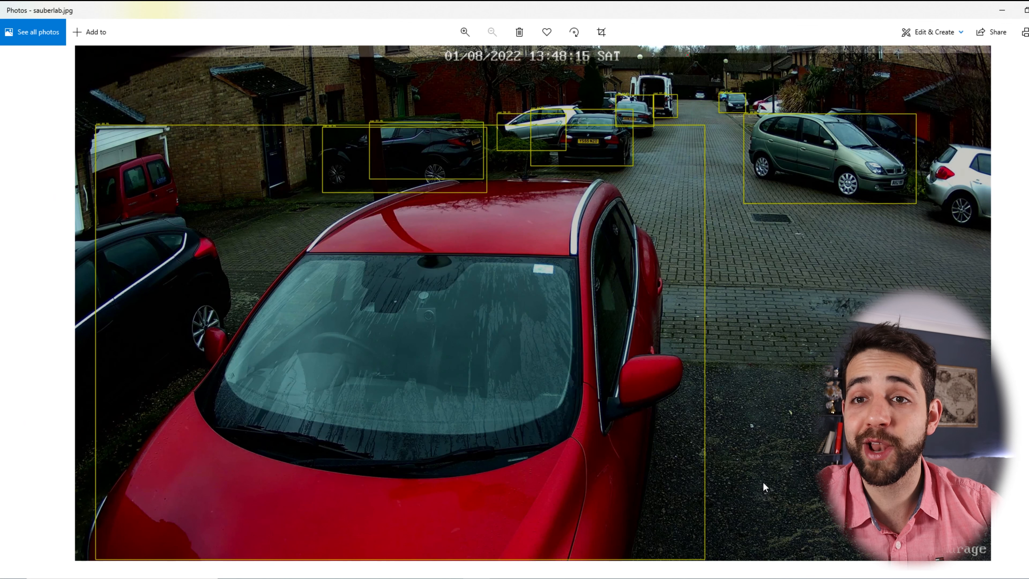
key(alt+F4)
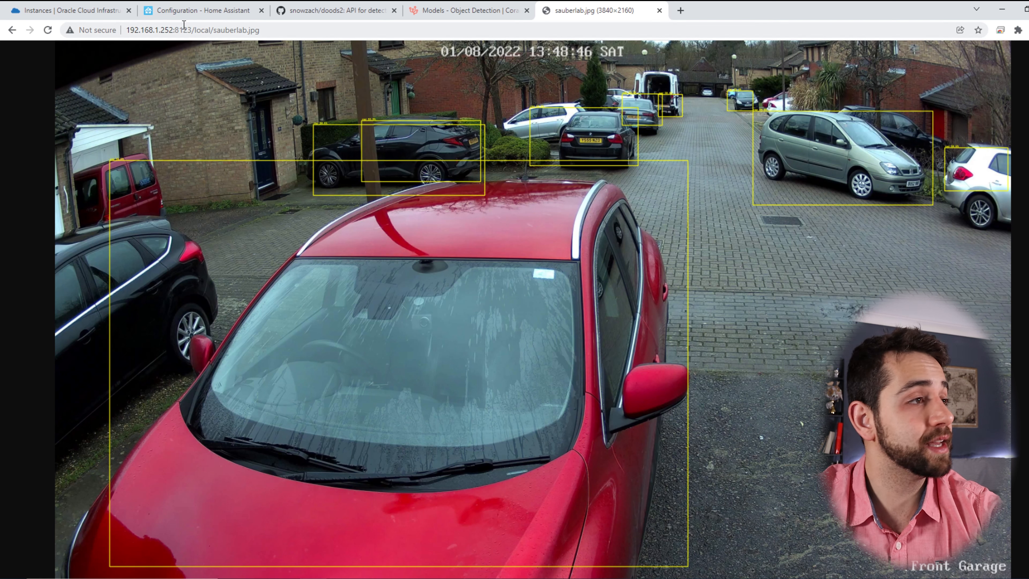
- Reload 192.168.1.252:8123/local/sauberlab.jpg in the browser several times to compare successive detection snapshots
drag(221, 30, 291, 30)
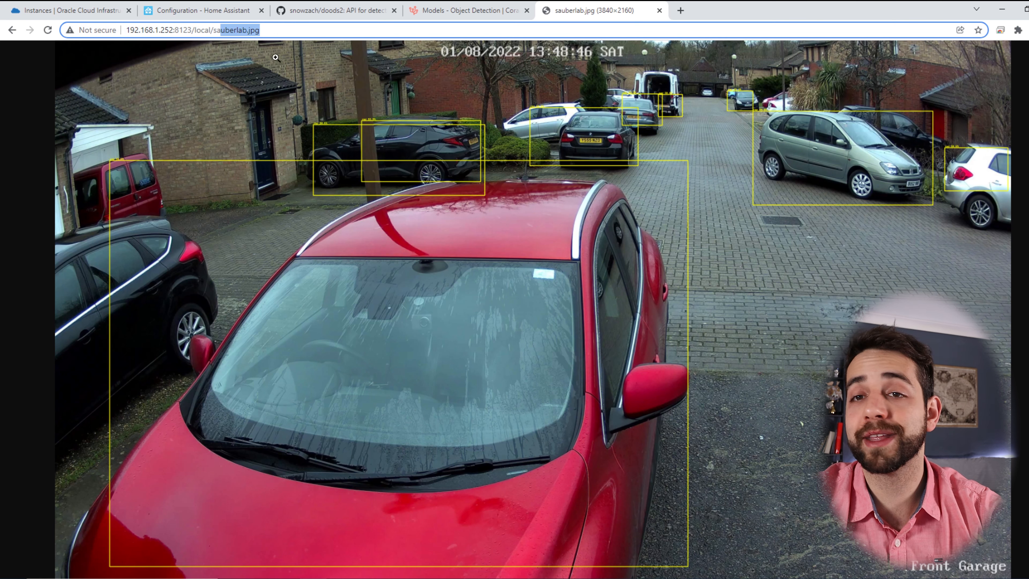
key(Return)
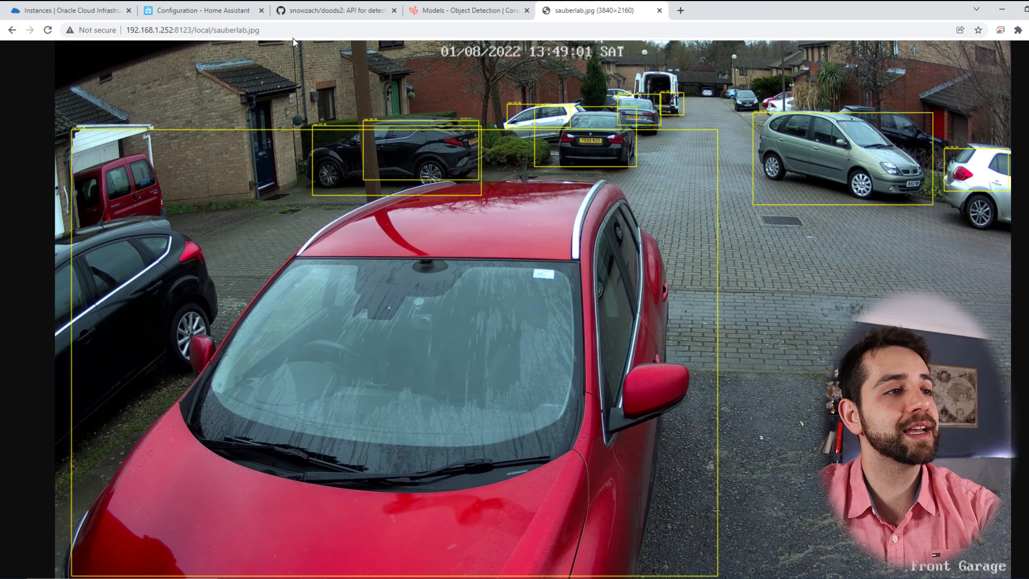
click(304, 29)
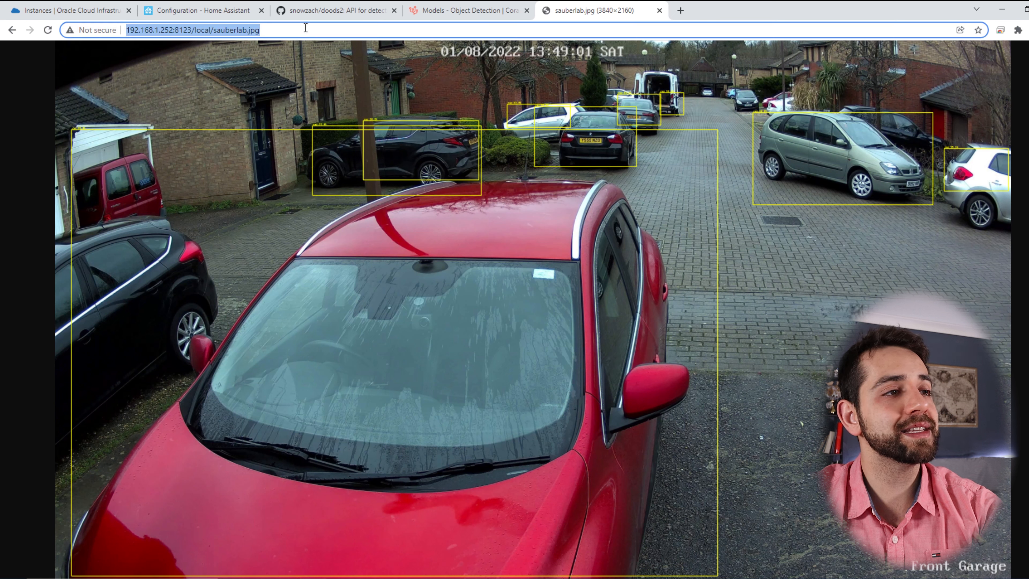
key(Return)
click(306, 29)
key(Return)
click(305, 28)
key(Return)
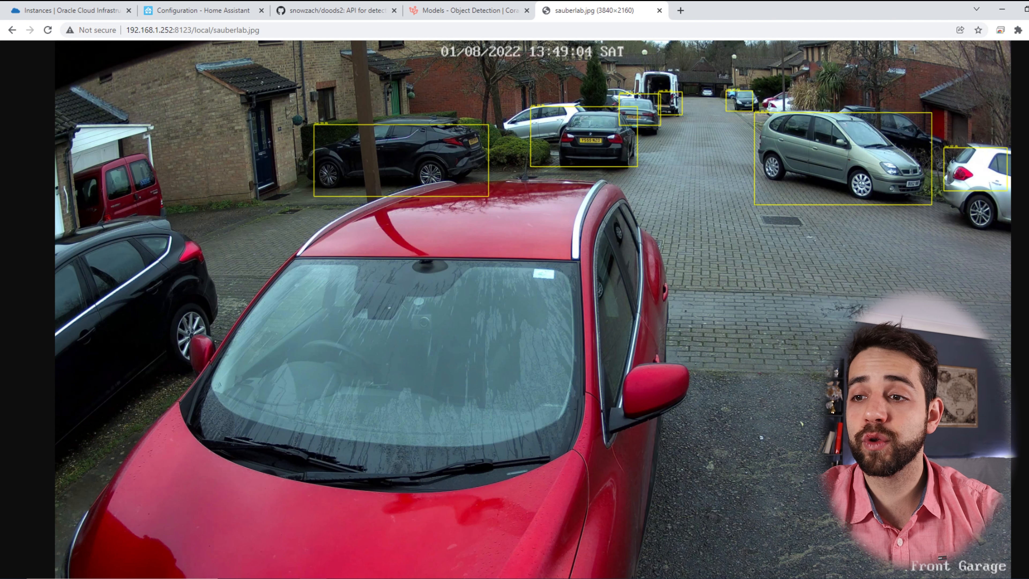
click(185, 9)
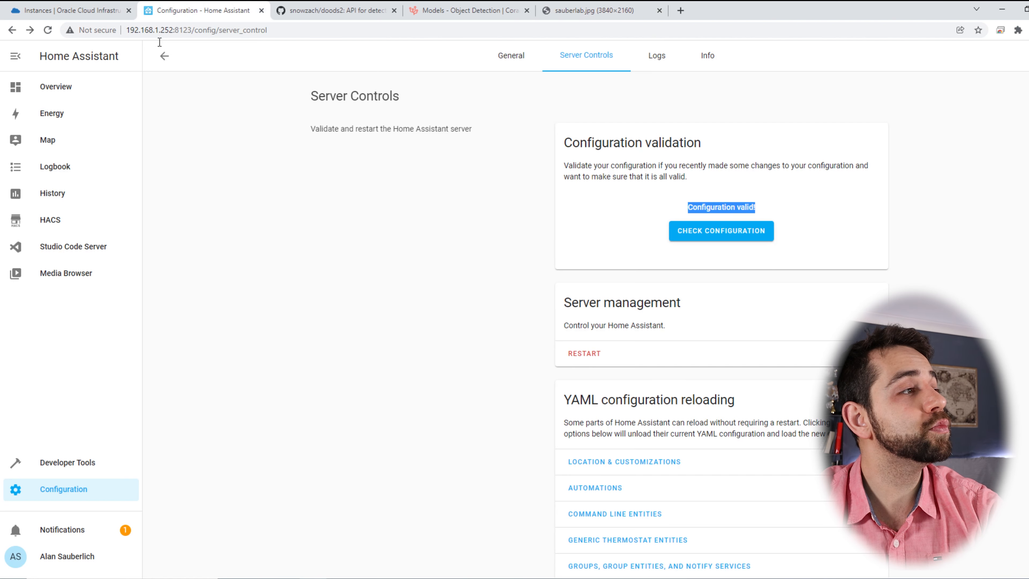
click(57, 86)
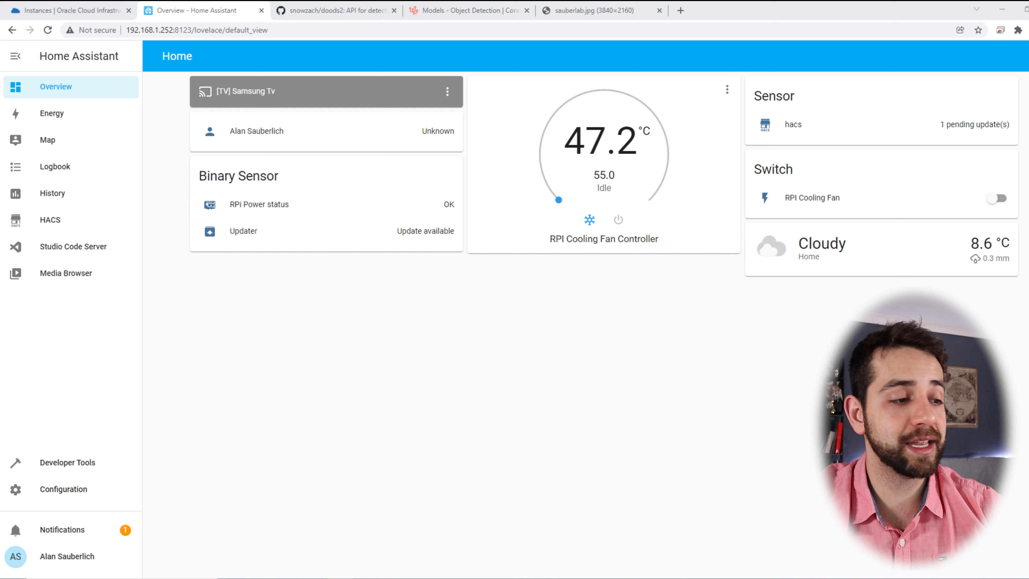
click(89, 247)
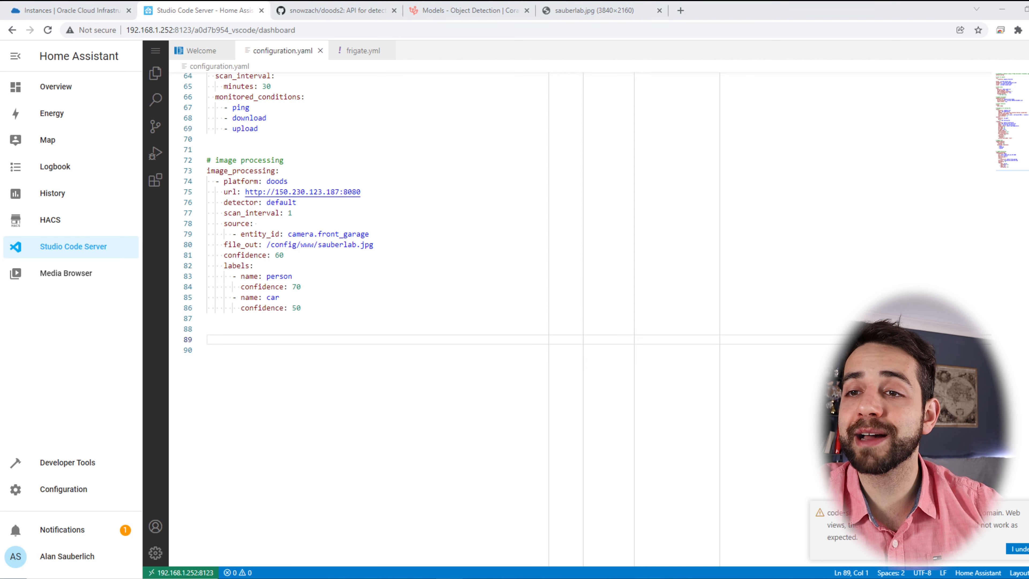
text(#camera camera:   - platform: generic     name: doods_cam     still_image_url: http://192.168.1.252:8123/local/sauberlab.jpg)
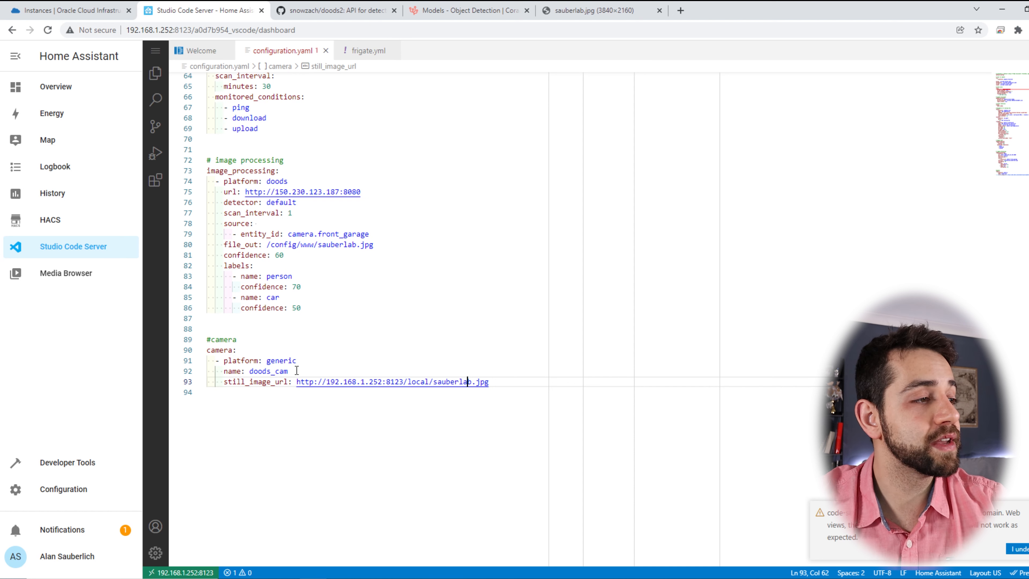
- Review the doods_cam platform, name and still_image_url entries, and check the URL against the open snapshot page
click(259, 360)
click(250, 370)
drag(228, 381, 297, 381)
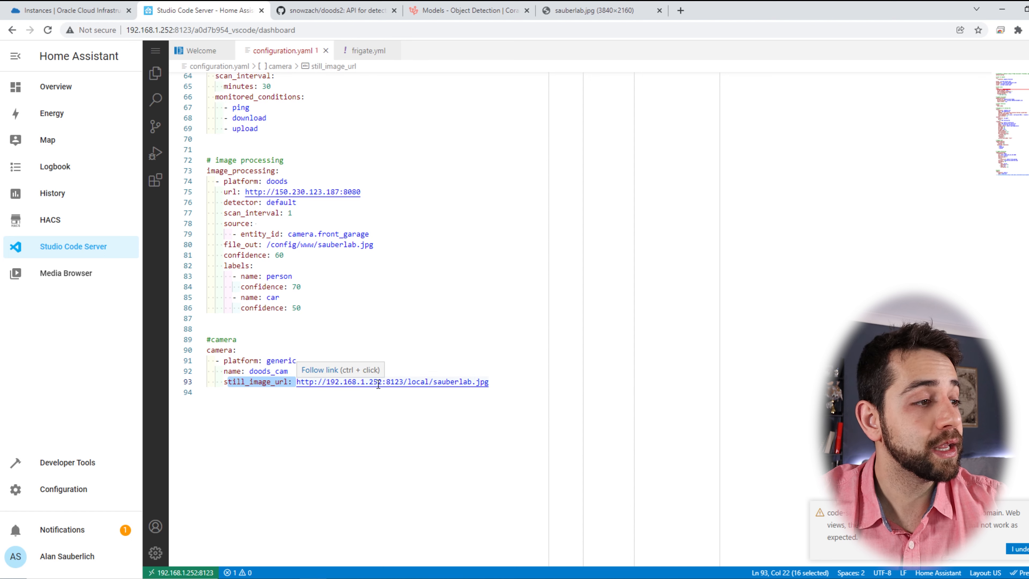
drag(502, 383, 286, 383)
click(594, 10)
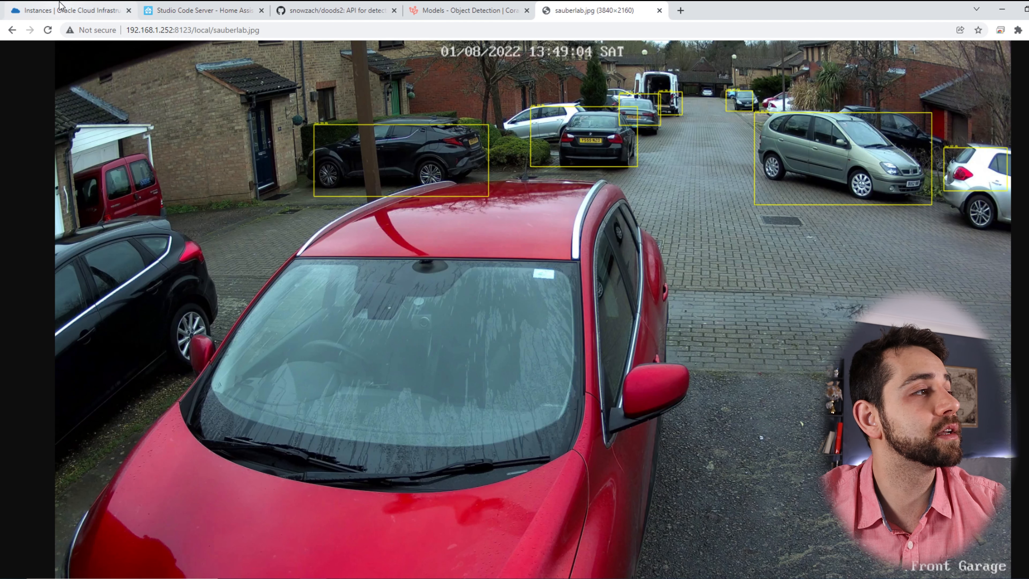
- Validate the configuration containing the doods_cam camera and restart the Home Assistant server
click(194, 10)
click(53, 501)
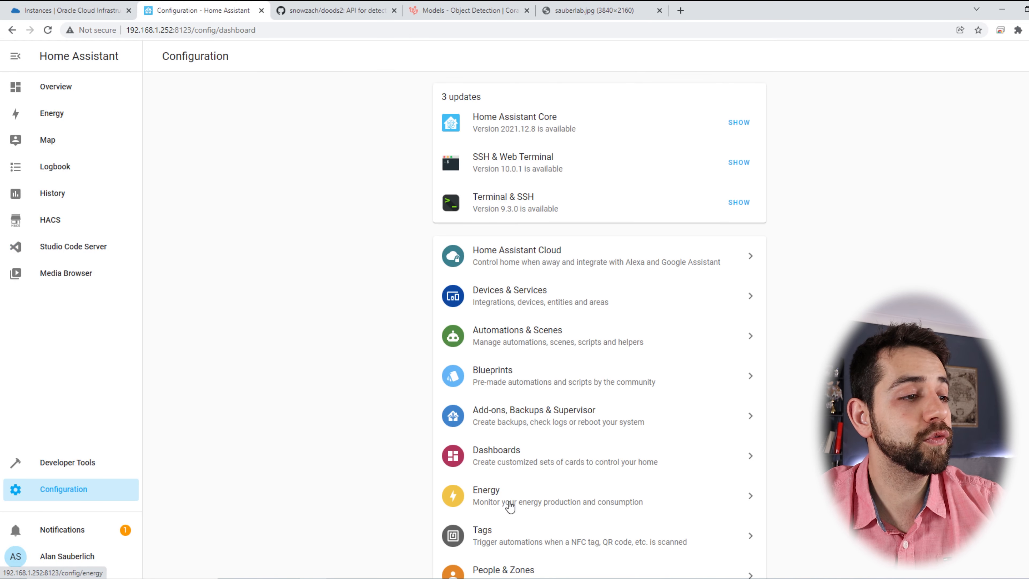
scroll(466, 527, down, 2)
click(495, 554)
click(725, 230)
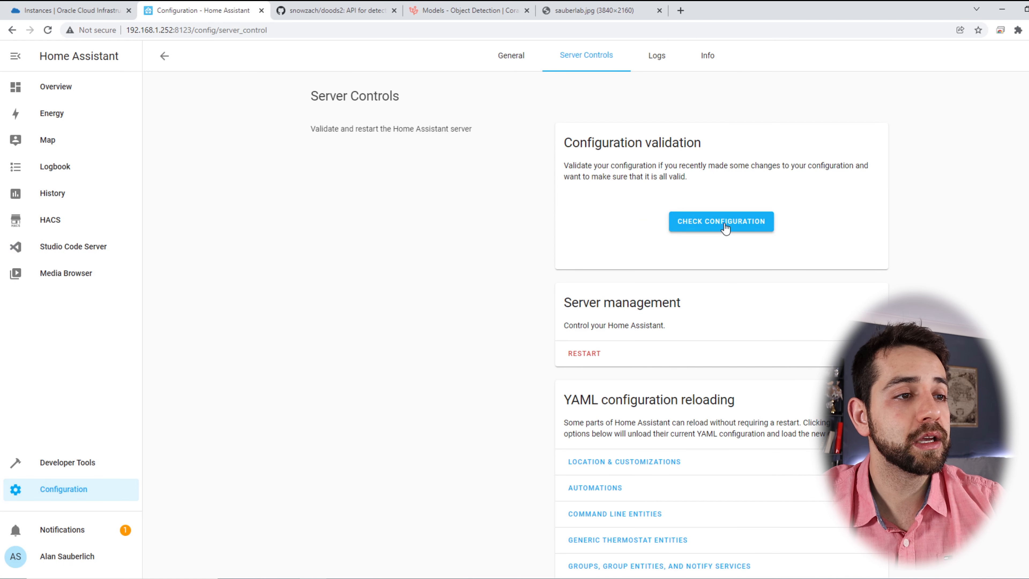
click(585, 354)
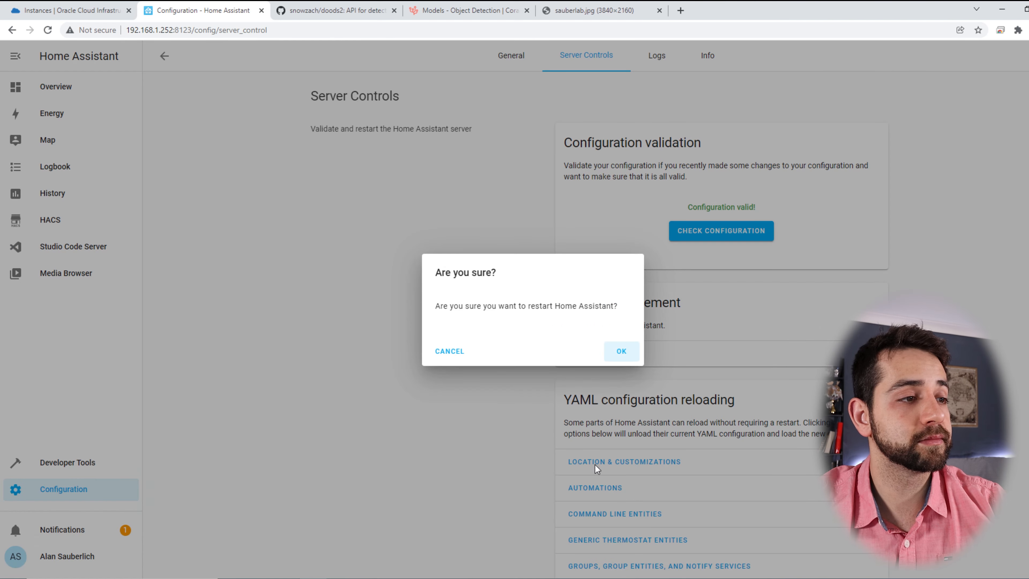
click(630, 346)
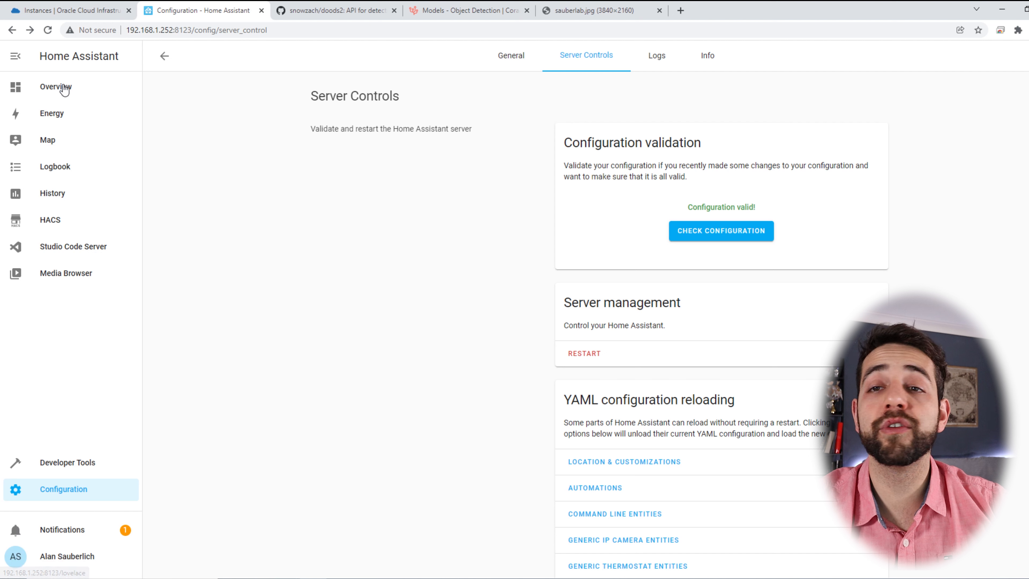
- Filter the current entity states in Developer Tools by "image" to find the DOODS image processing entity
click(83, 465)
click(234, 214)
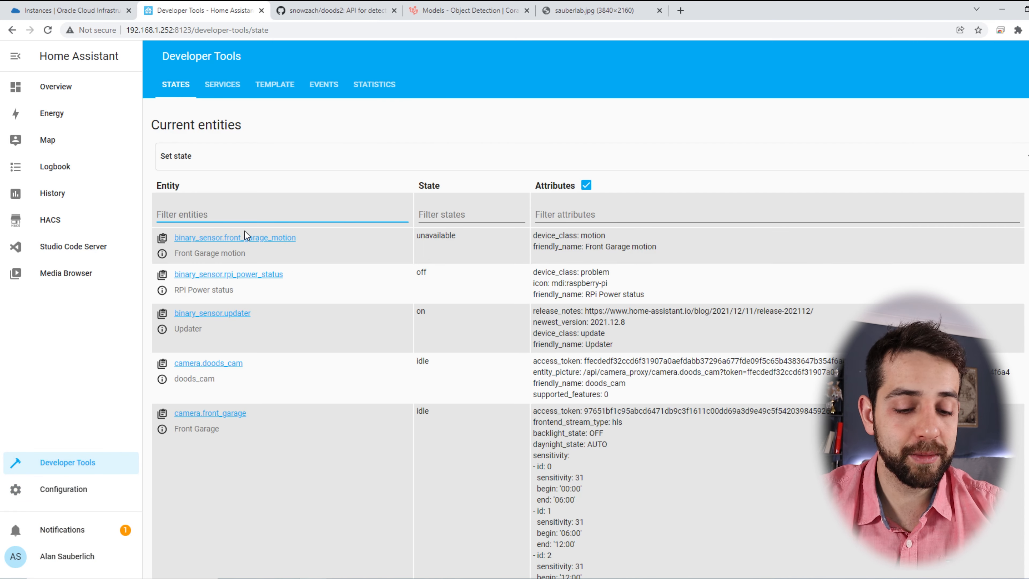
text(iamge)
key(BackSpace)
key(BackSpace)
key(BackSpace)
key(BackSpace)
text(magen)
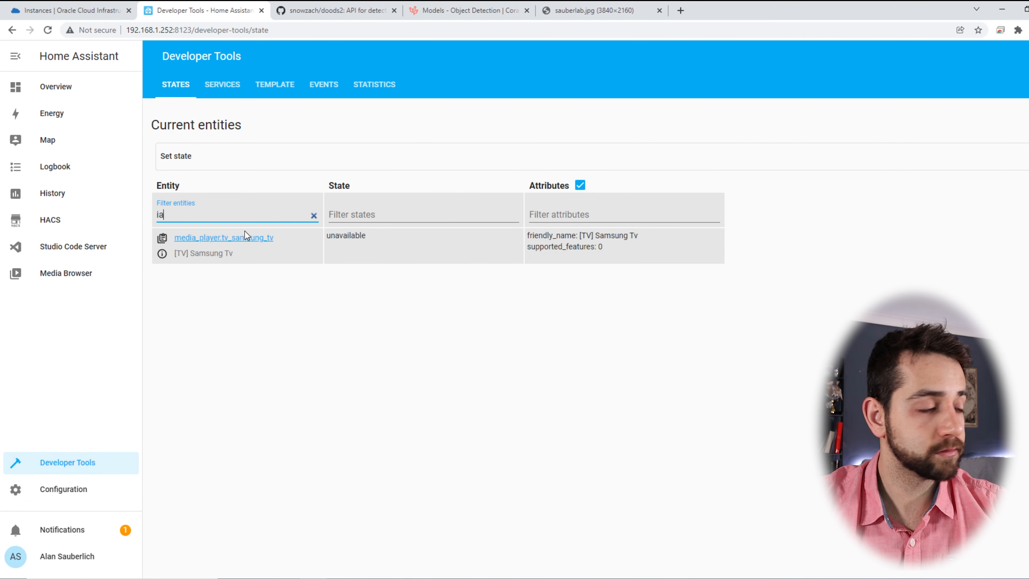
key(BackSpace)
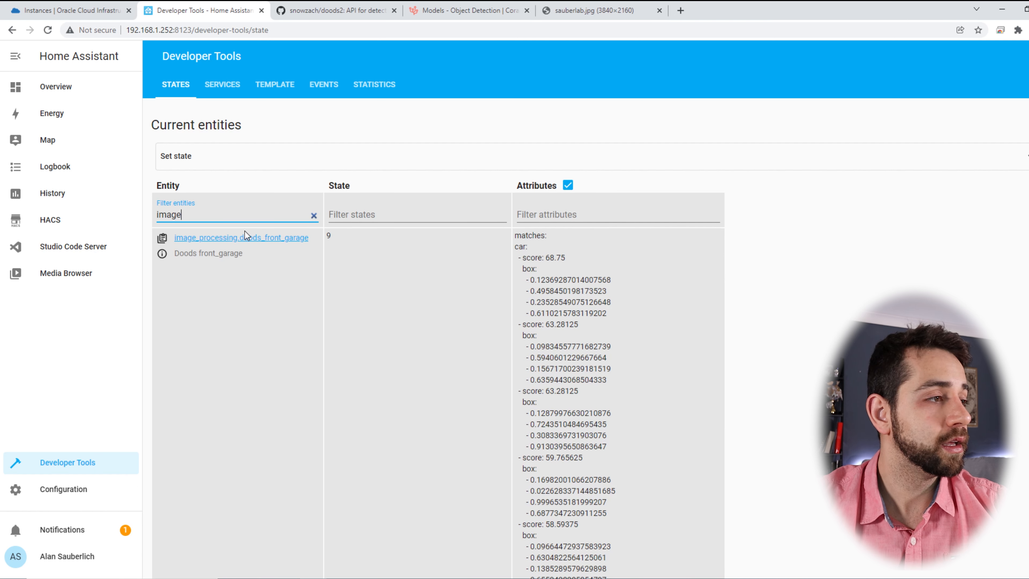
- Examine the image_processing.doods_front_garage attributes, including the car match scores, box coordinates, summary and process time
drag(543, 258, 535, 259)
drag(523, 392, 608, 398)
click(608, 399)
scroll(599, 413, down, 6)
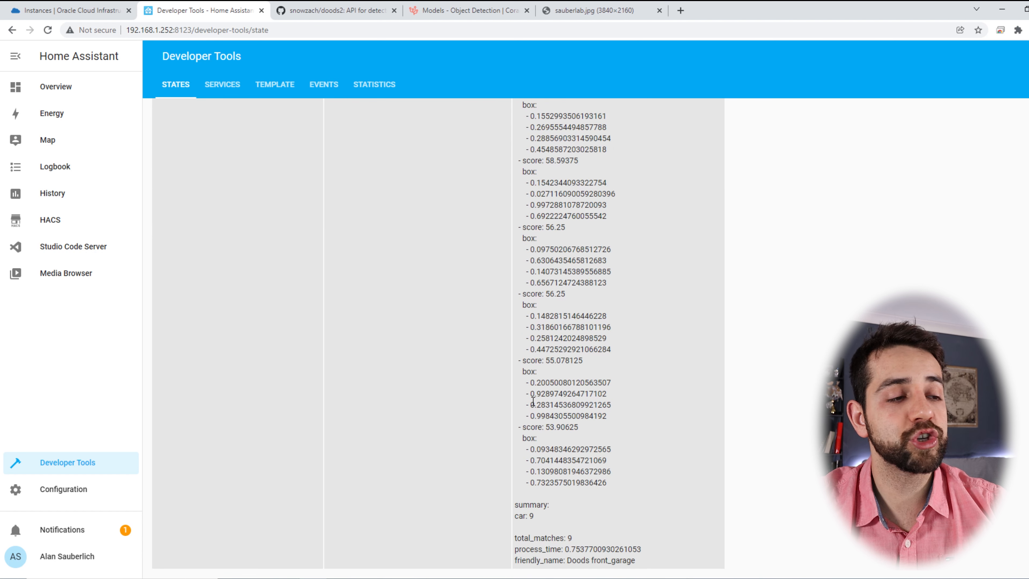
scroll(533, 401, up, 8)
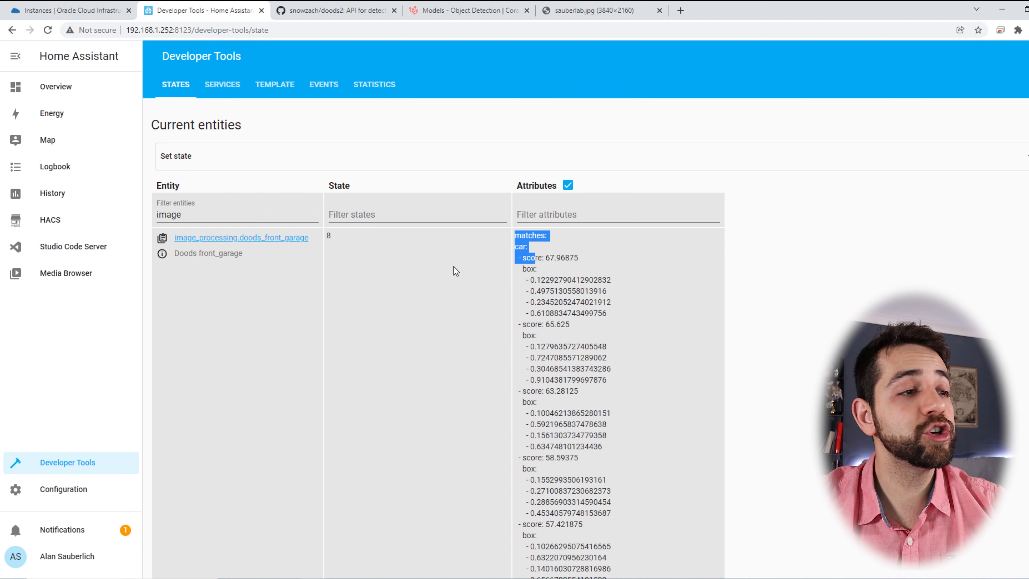
click(591, 262)
drag(528, 248, 514, 247)
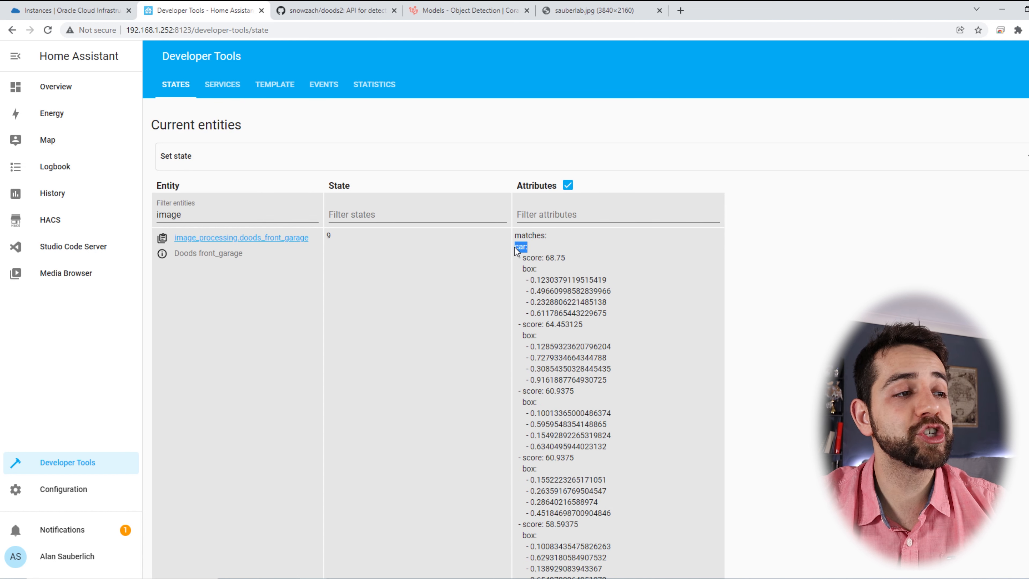
click(528, 258)
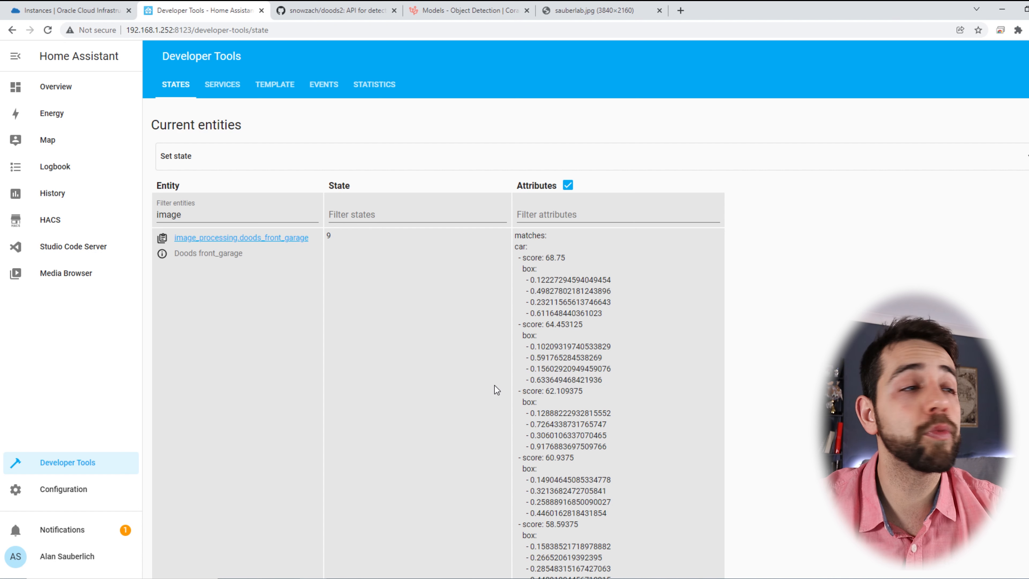
- Start editing the Home overview dashboard and add a Picture Entity card
click(55, 88)
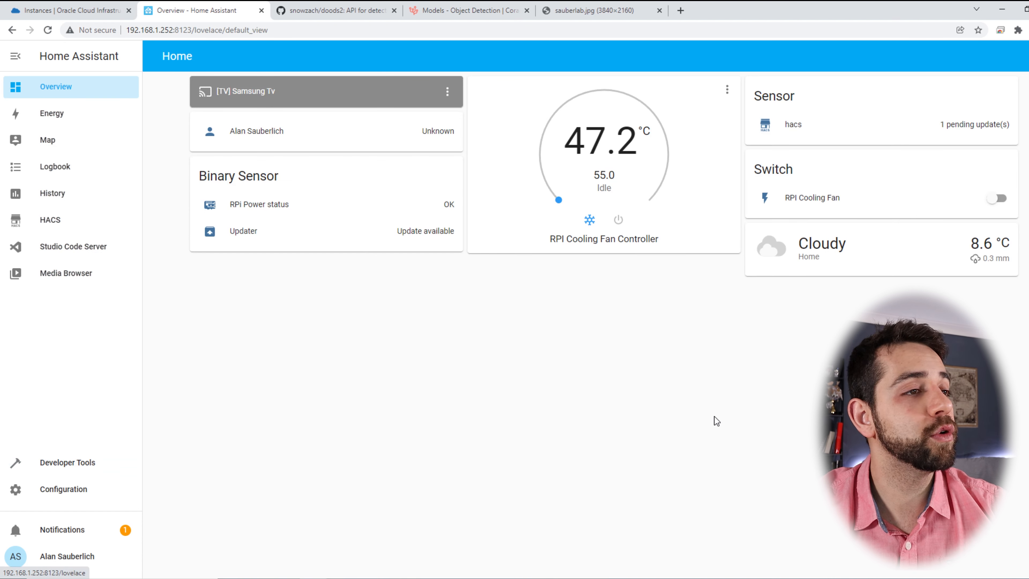
click(1019, 56)
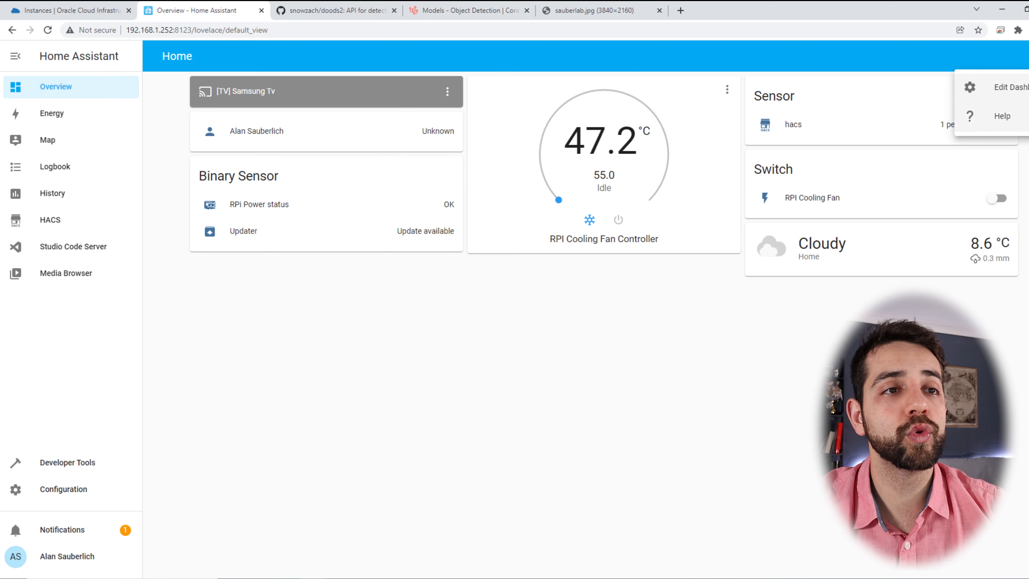
click(1004, 87)
click(1017, 419)
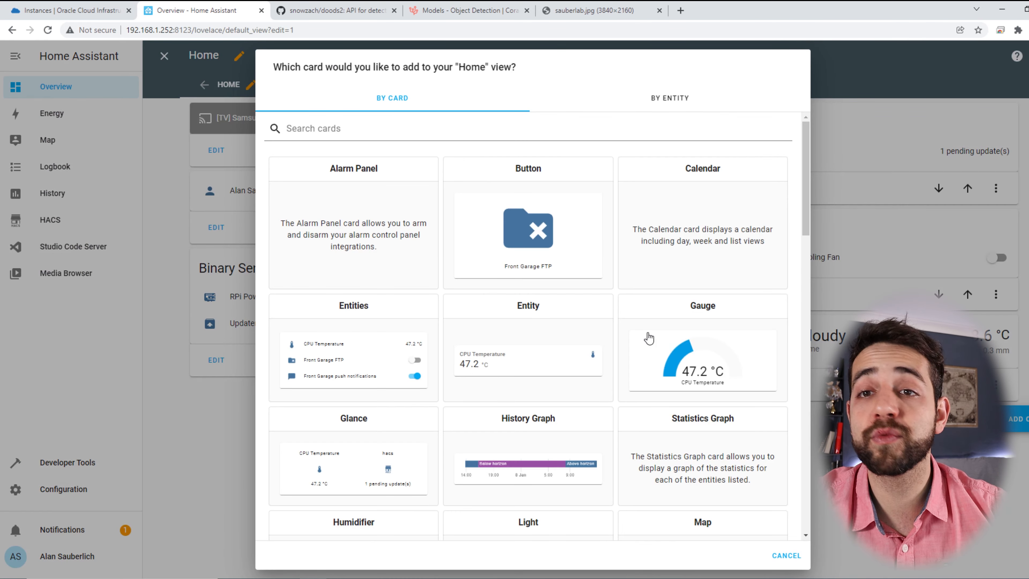
scroll(535, 203, down, 15)
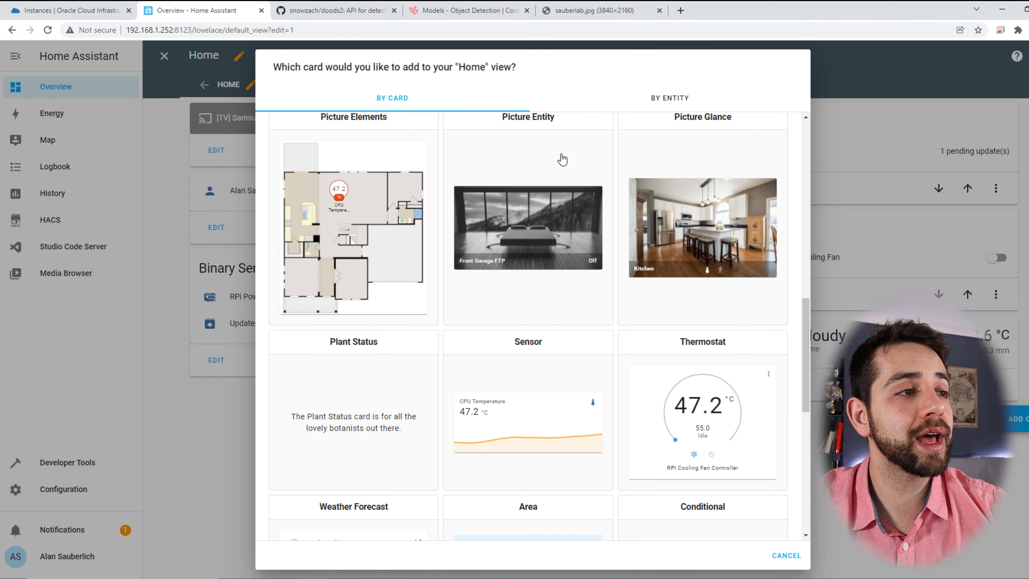
click(562, 242)
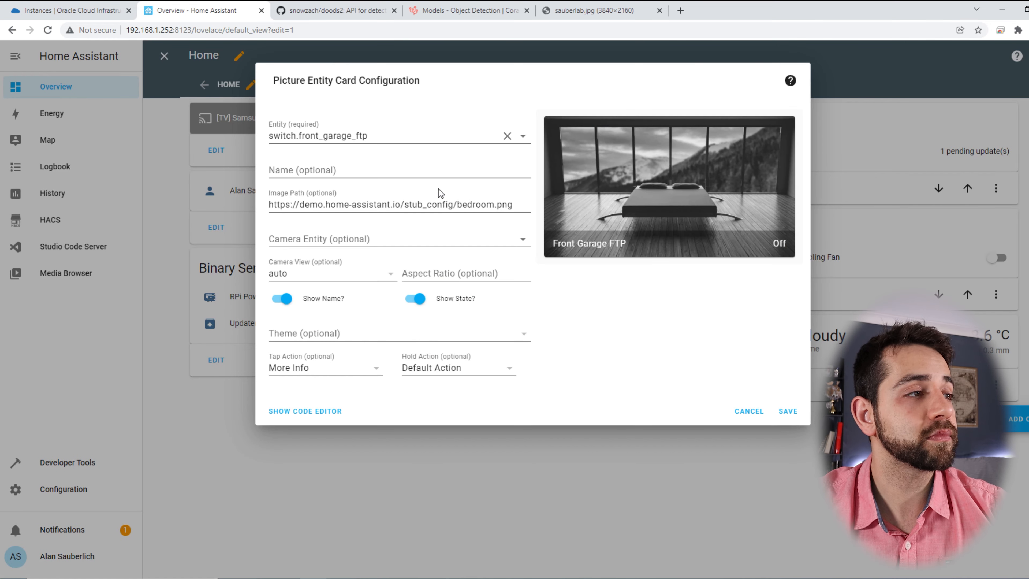
- Set the Picture Entity card's entity to image_processing.doods_front_garage
click(522, 136)
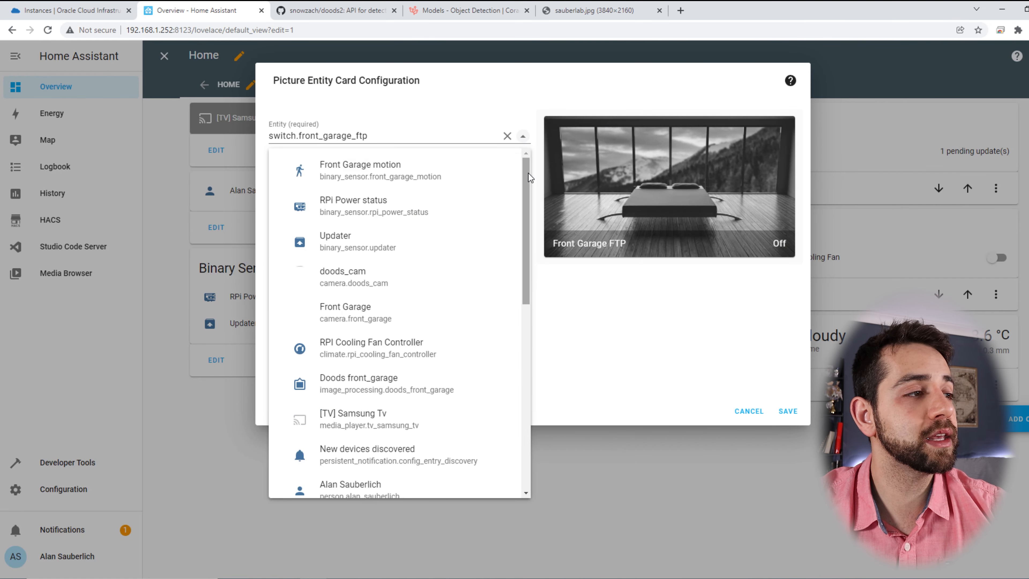
drag(449, 135, 1, 110)
text(image)
click(352, 154)
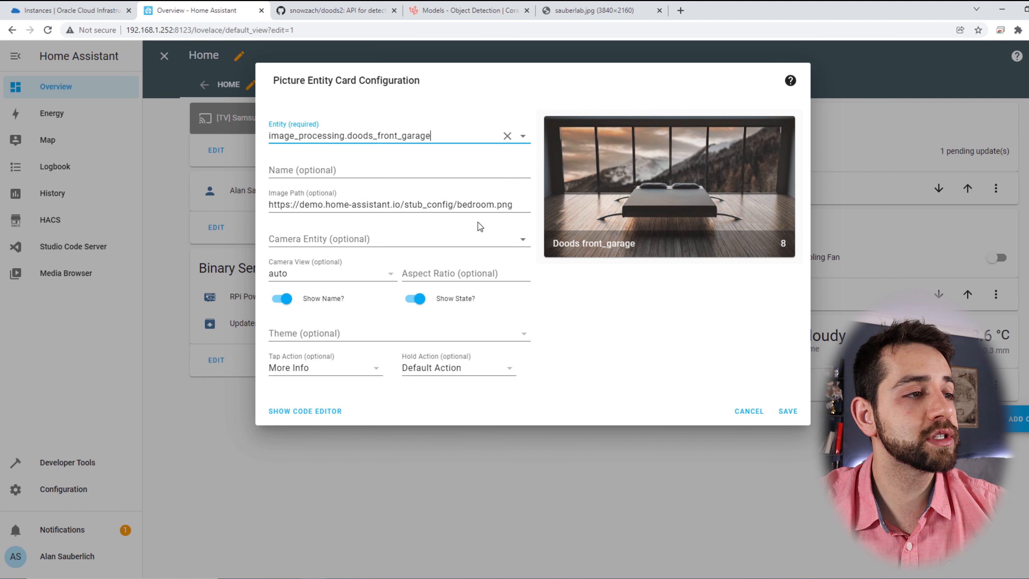
- Clear the card's demo image path, set its camera entity to camera.doods_cam, and save the card
triple_click(513, 206)
key(BackSpace)
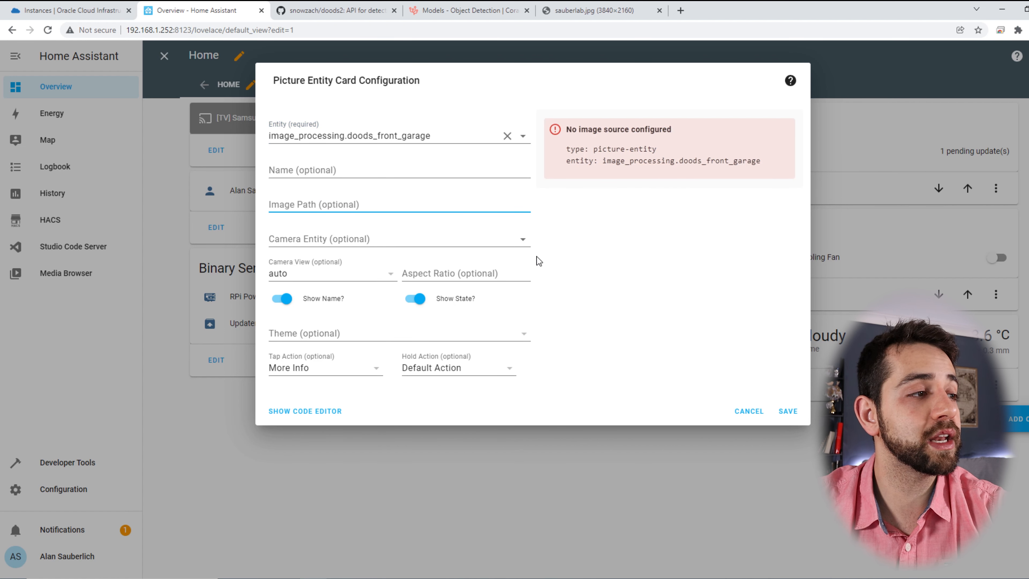
click(522, 239)
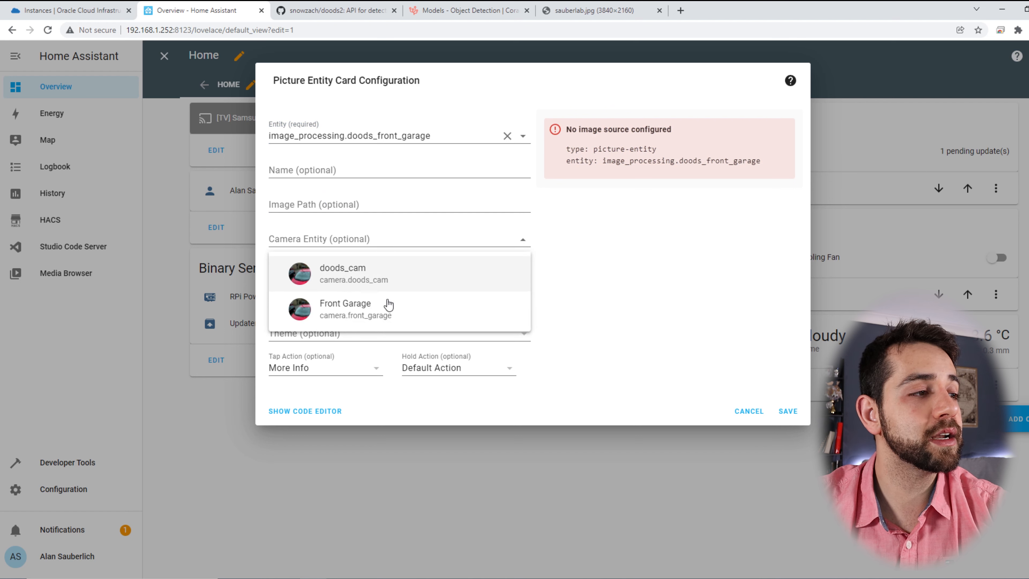
click(417, 282)
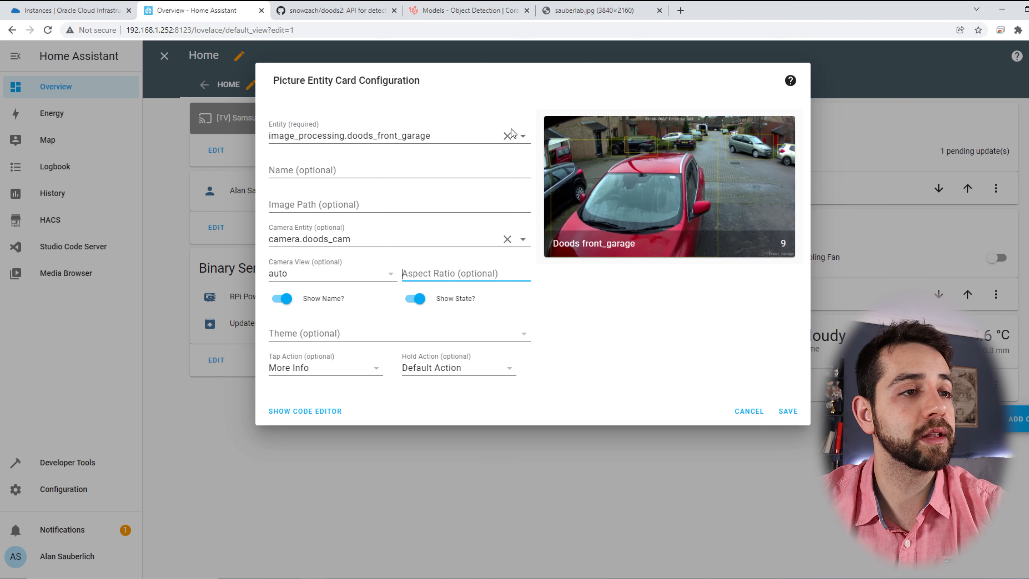
click(787, 410)
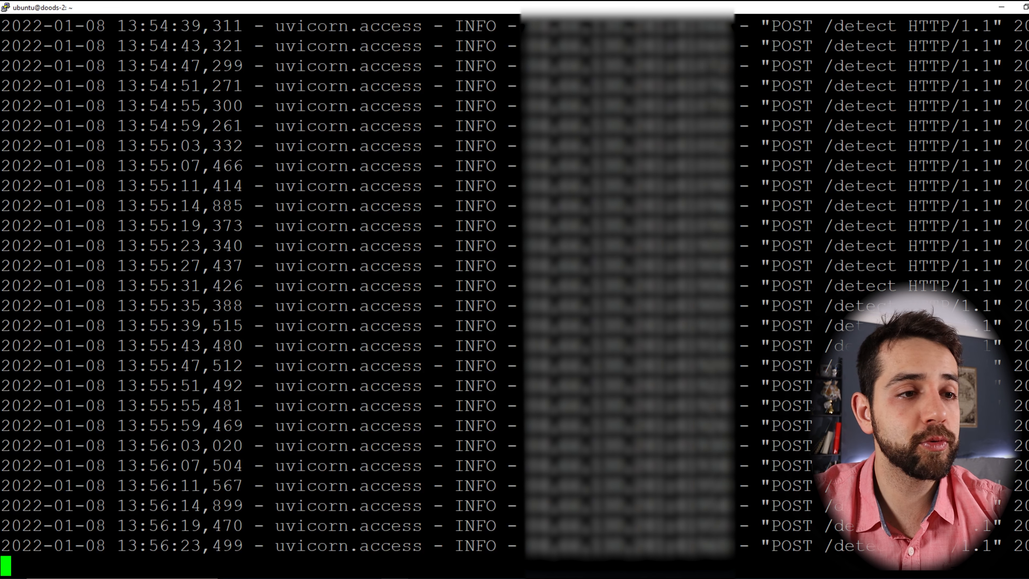
- Switch to the SSH terminal and stop the DOODS container running in the foreground
key(ctrl+c)
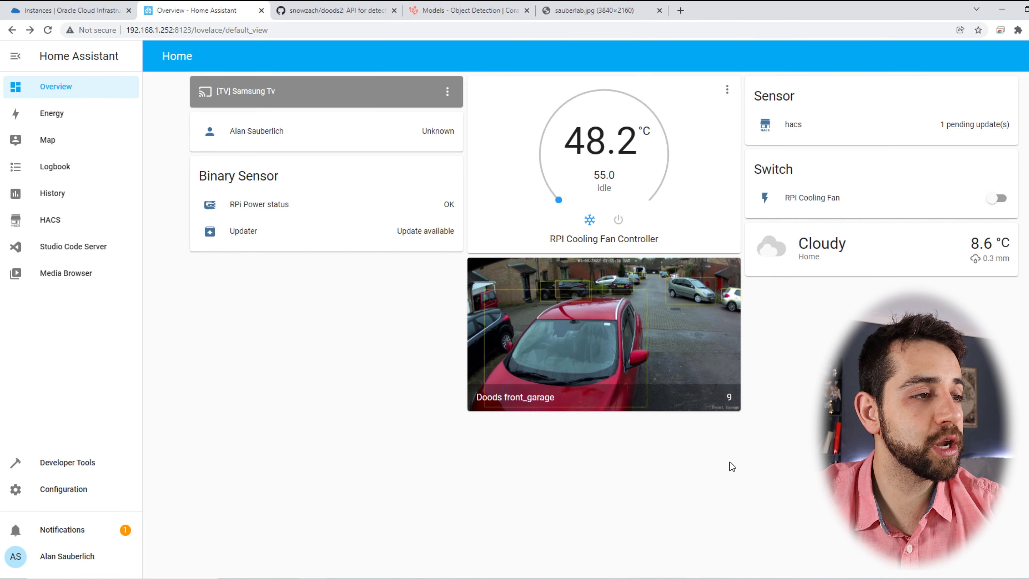
- Open Portainer on port 9000 of the Oracle instance and create the initial admin user, entering and confirming its password
click(66, 9)
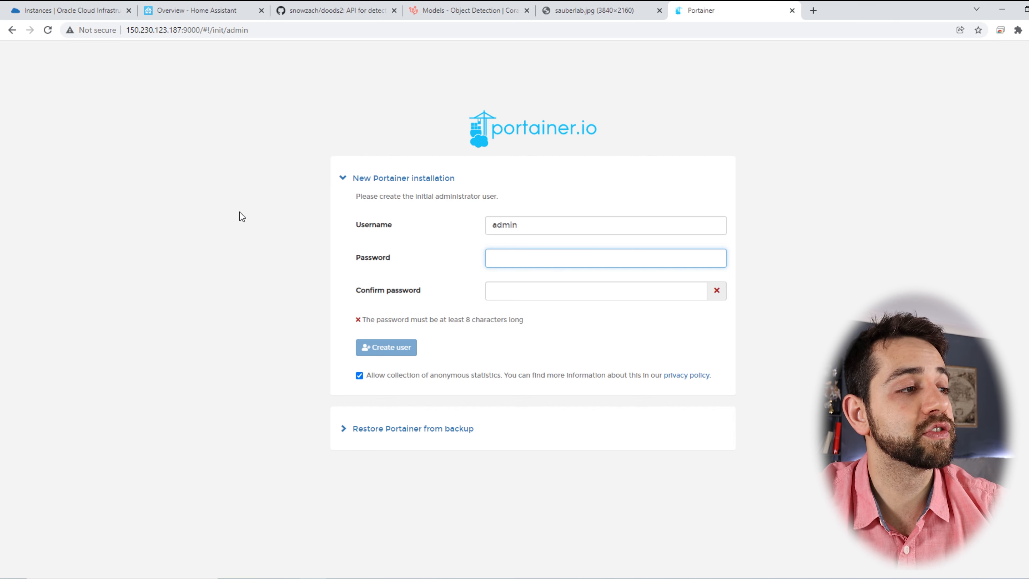
text(********)
click(605, 285)
text(********)
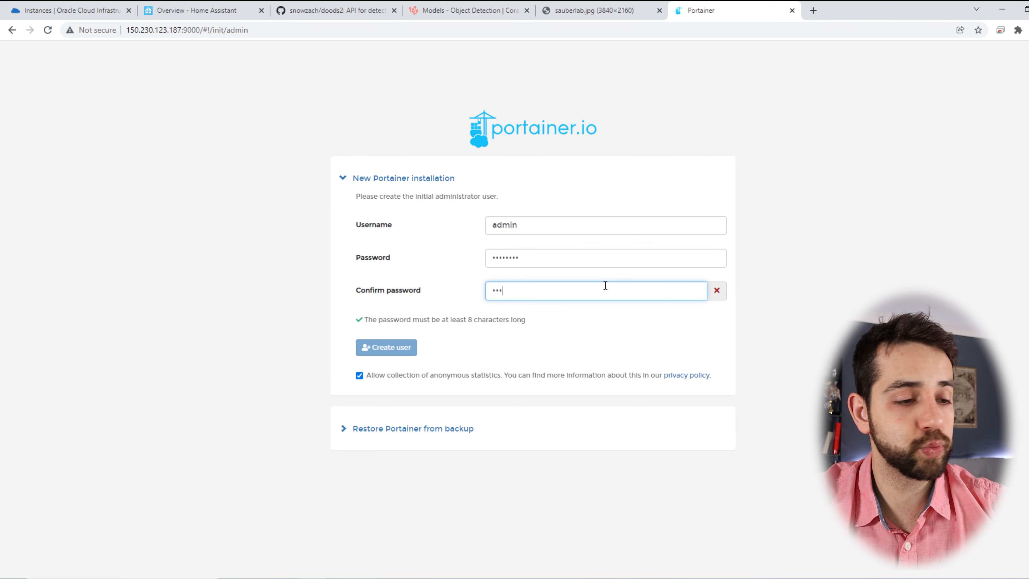
key(Return)
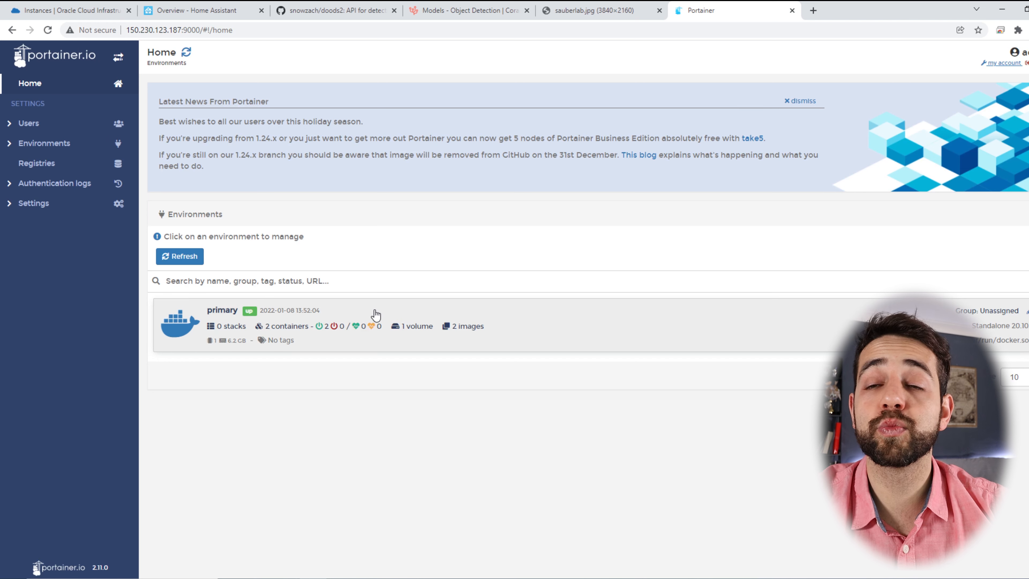
- Open the container list of Portainer's primary environment and start the snowzach/doods2 container trusting_faraday
click(482, 336)
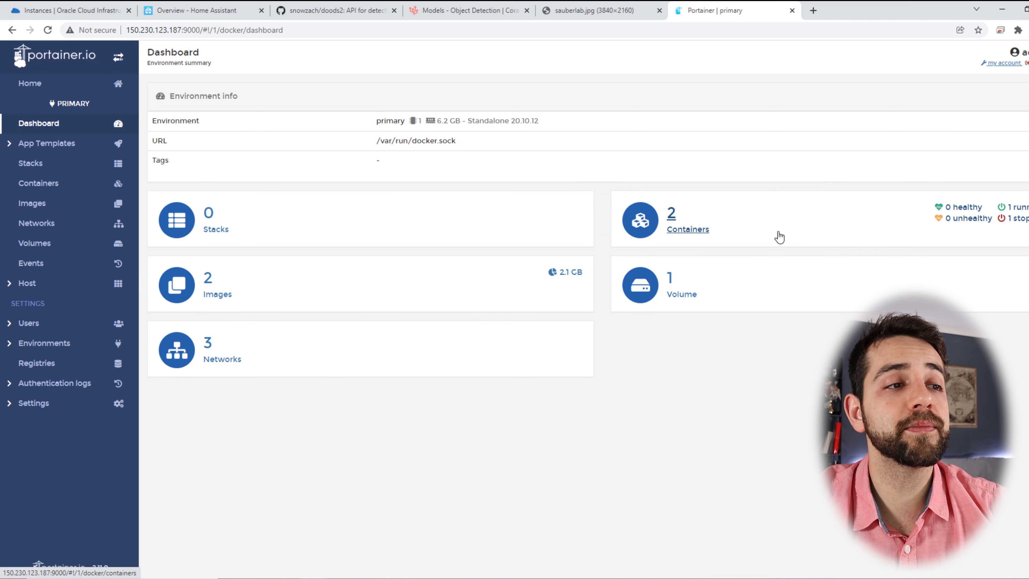
click(680, 230)
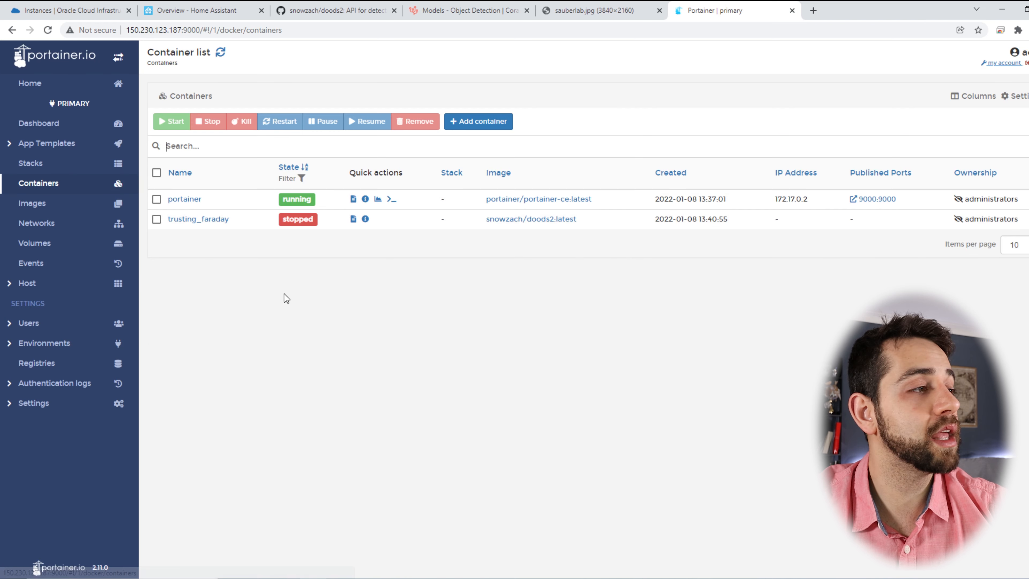
click(157, 219)
click(171, 121)
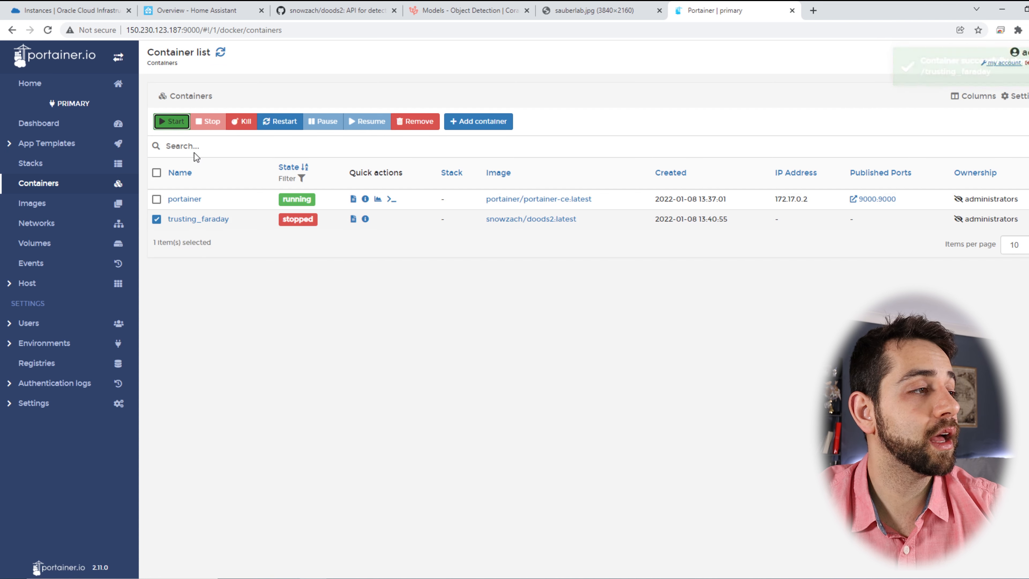
- Open the trusting_faraday container's details and set its restart policy to Unless Stopped
click(208, 199)
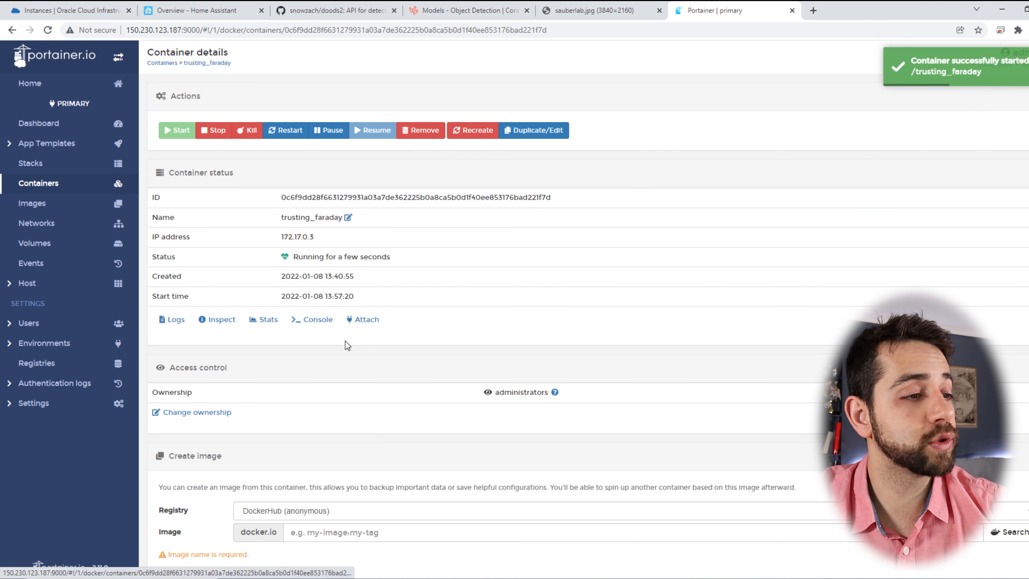
scroll(349, 281, down, 8)
scroll(736, 331, down, 3)
click(729, 404)
click(653, 447)
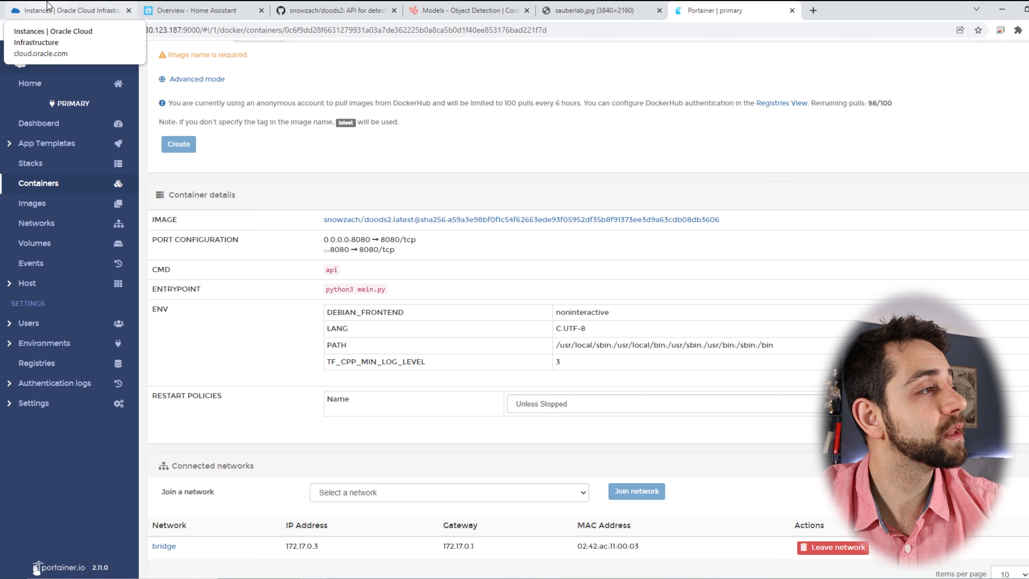
- Switch to the Oracle Cloud instance page, refresh its metrics, and examine the CPU and memory utilization charts
click(47, 8)
scroll(408, 251, down, 6)
scroll(408, 250, down, 8)
scroll(326, 276, up, 2)
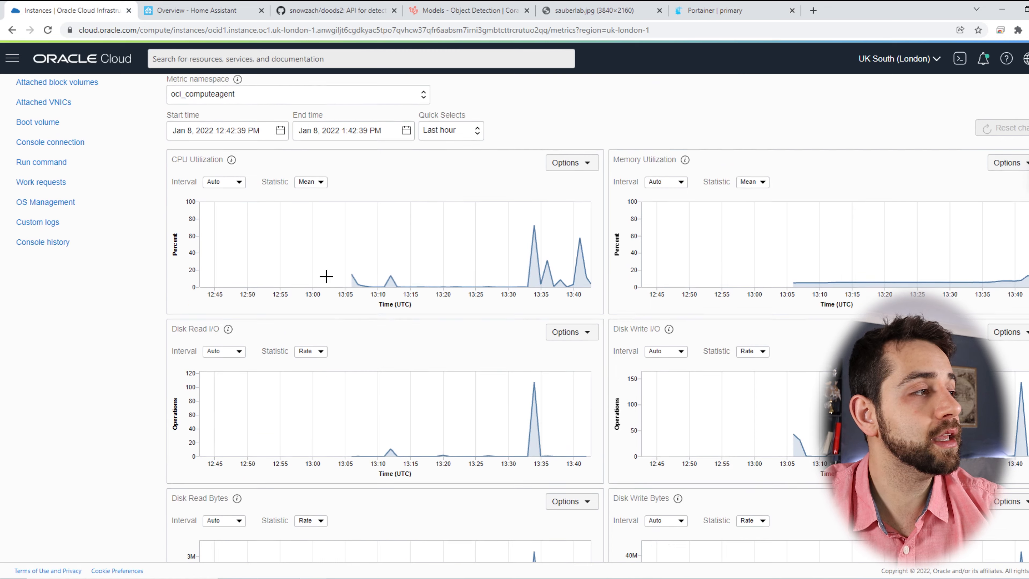
click(39, 115)
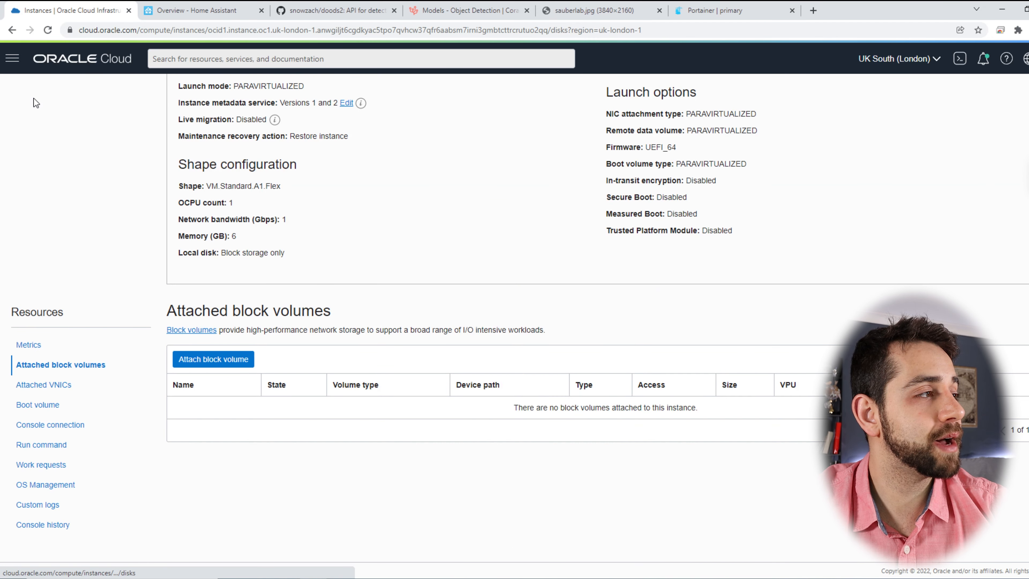
click(27, 345)
scroll(232, 386, down, 6)
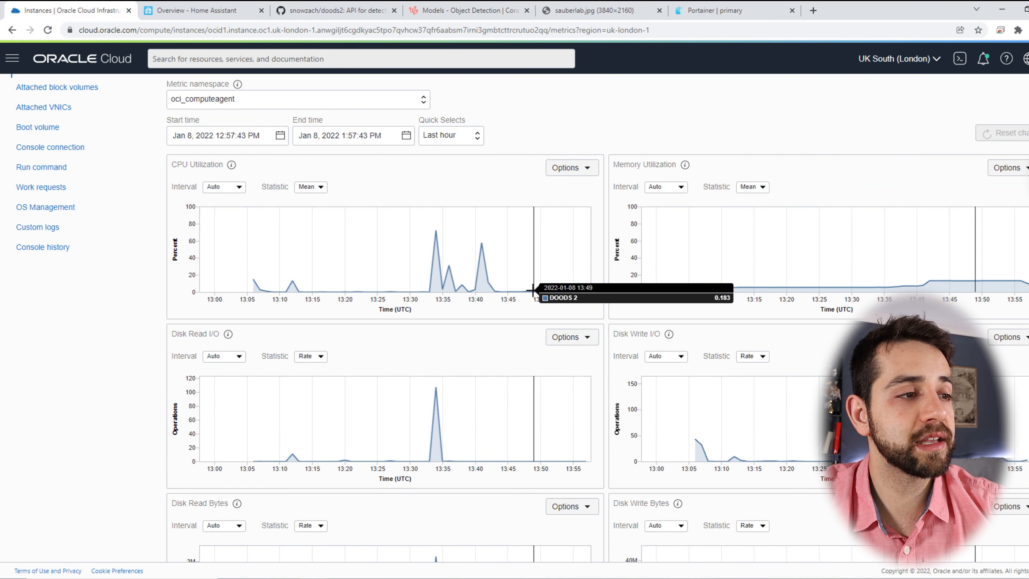